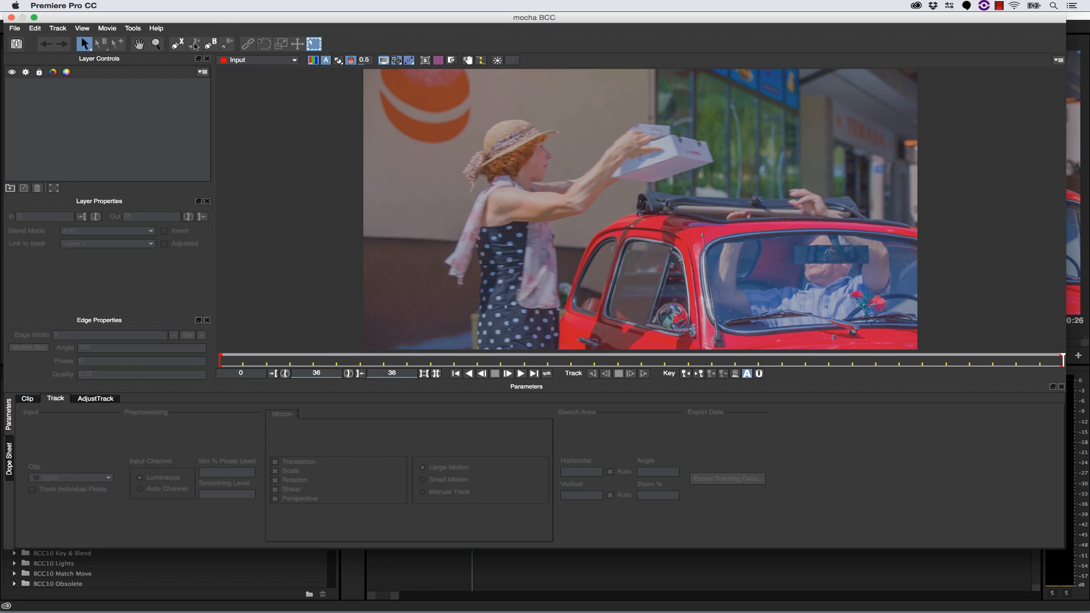
- Outline the sides and underside of the orange wall logo with an X-Spline shape, skirting the woman's hat
click(178, 44)
key(x)
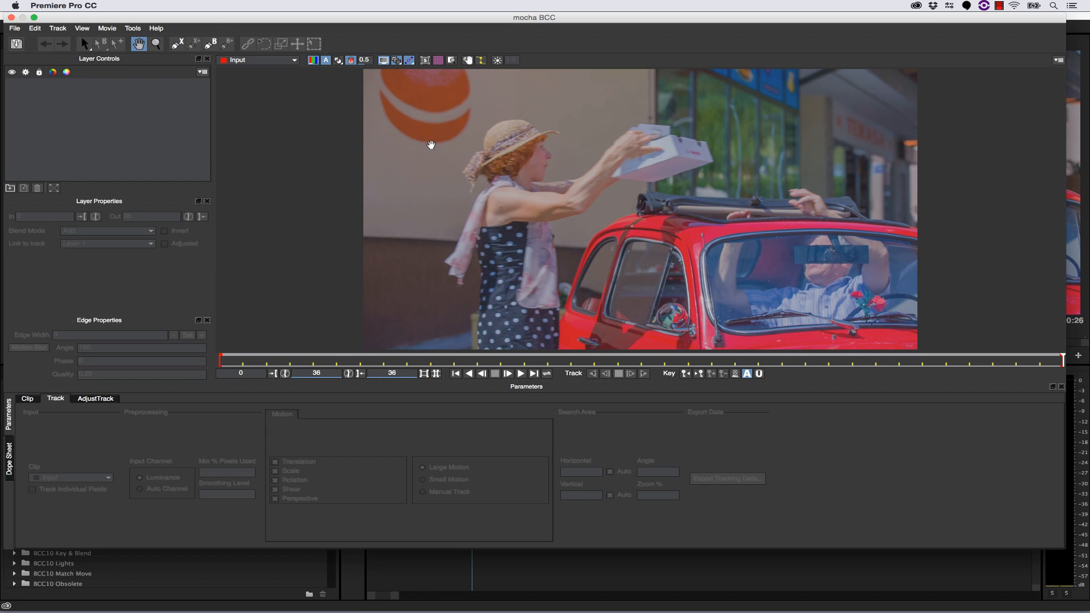
drag(418, 146, 419, 152)
click(373, 69)
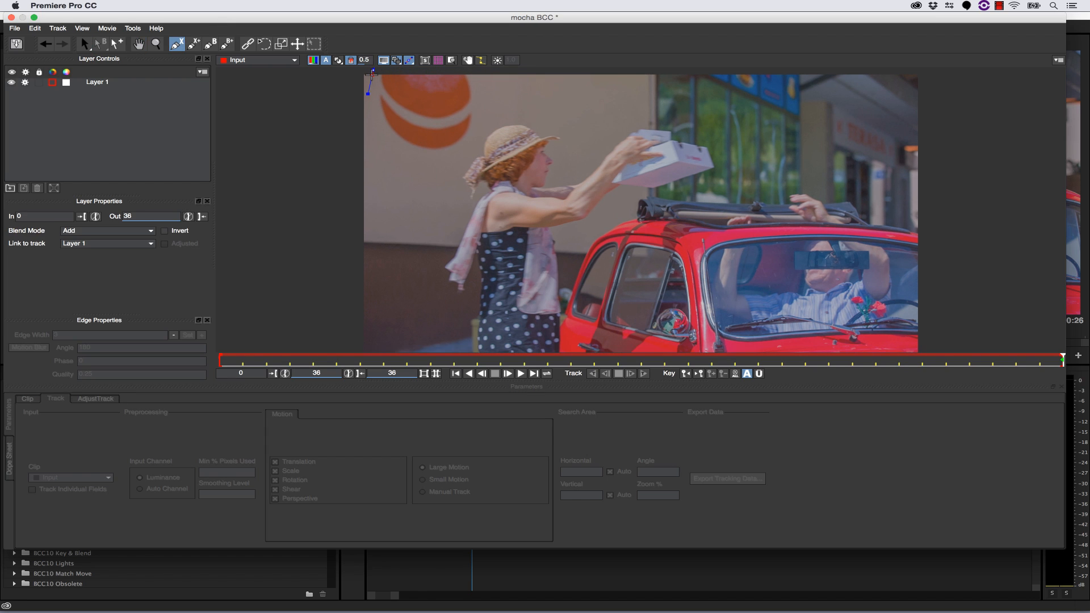
click(370, 81)
click(368, 98)
click(371, 120)
click(375, 145)
click(401, 159)
click(432, 165)
click(459, 164)
click(476, 156)
click(489, 138)
click(493, 111)
click(494, 91)
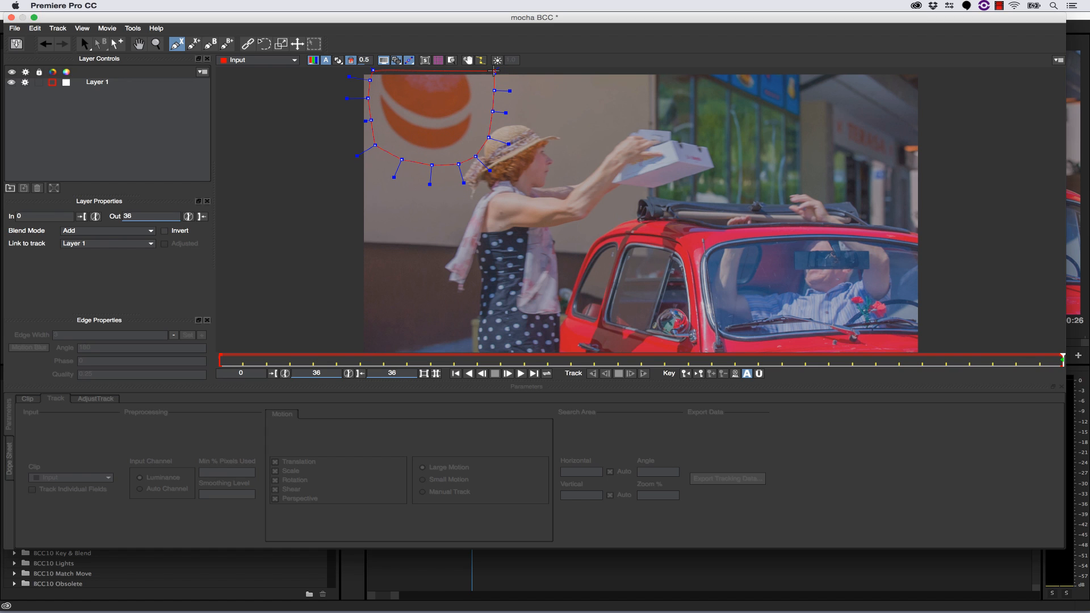
- Close the spline above the frame's upper edge and pull its points outward beyond the left edge and below the logo
key(x)
drag(494, 89, 488, 134)
click(492, 85)
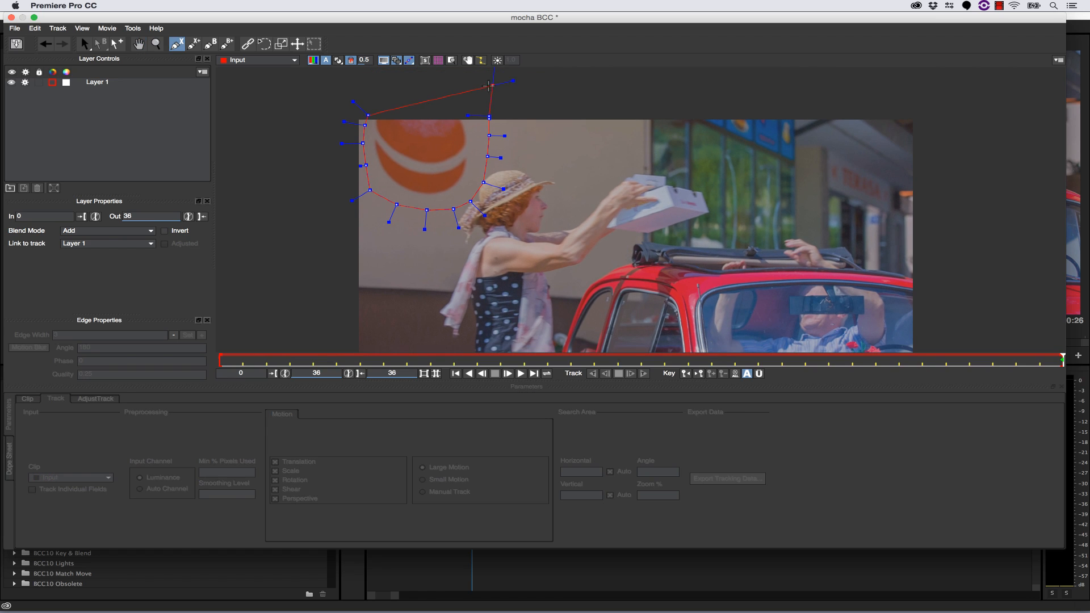
right_click(429, 92)
drag(365, 113, 363, 167)
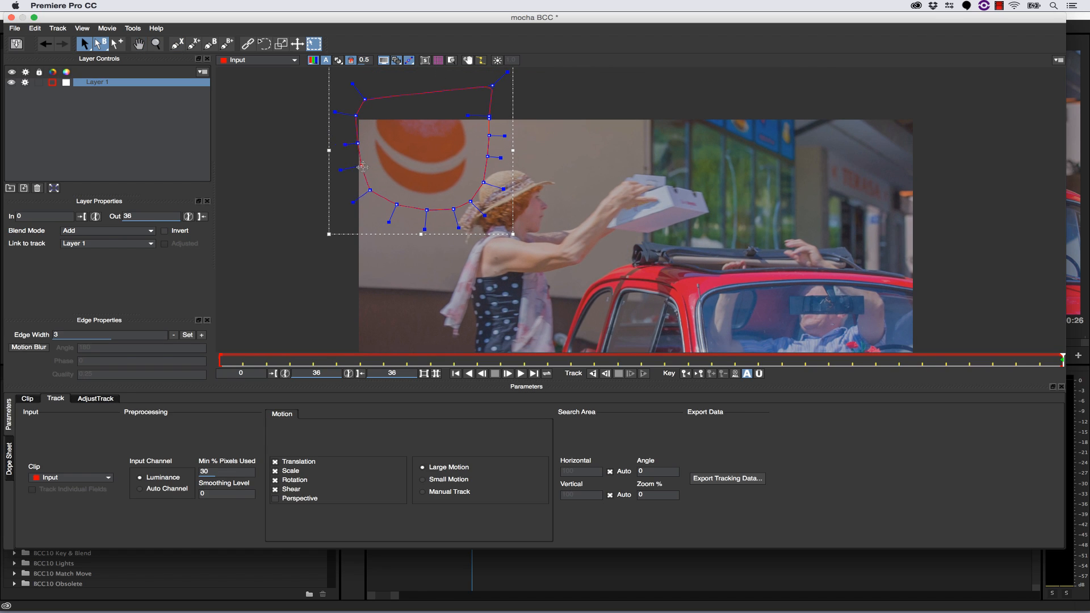
drag(423, 208, 453, 209)
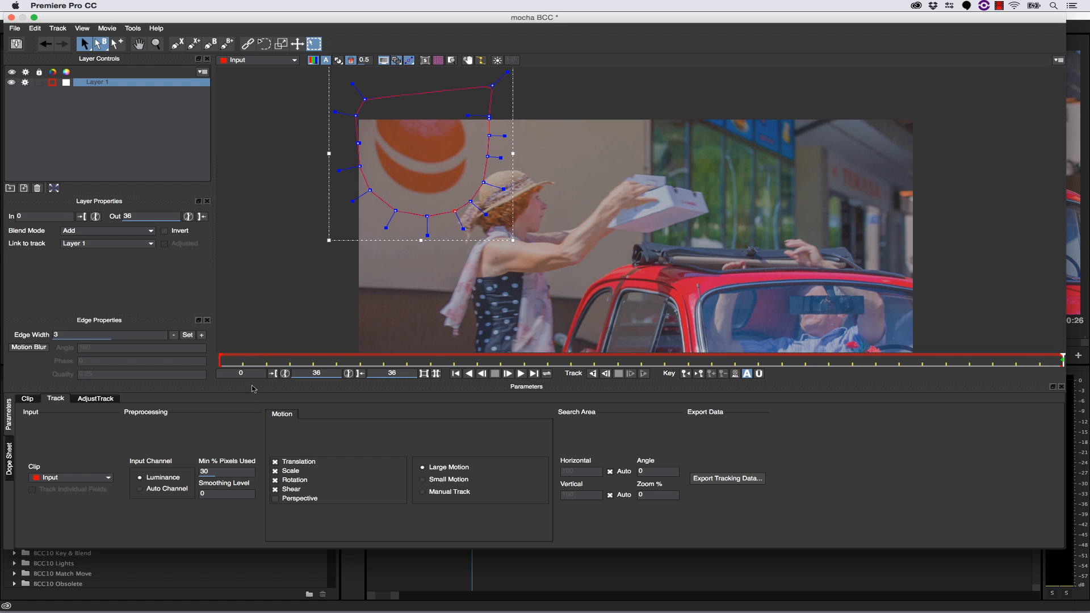
- Limit the motion tracking to Translation only and track the logo layer backwards through the clip
click(285, 482)
click(277, 473)
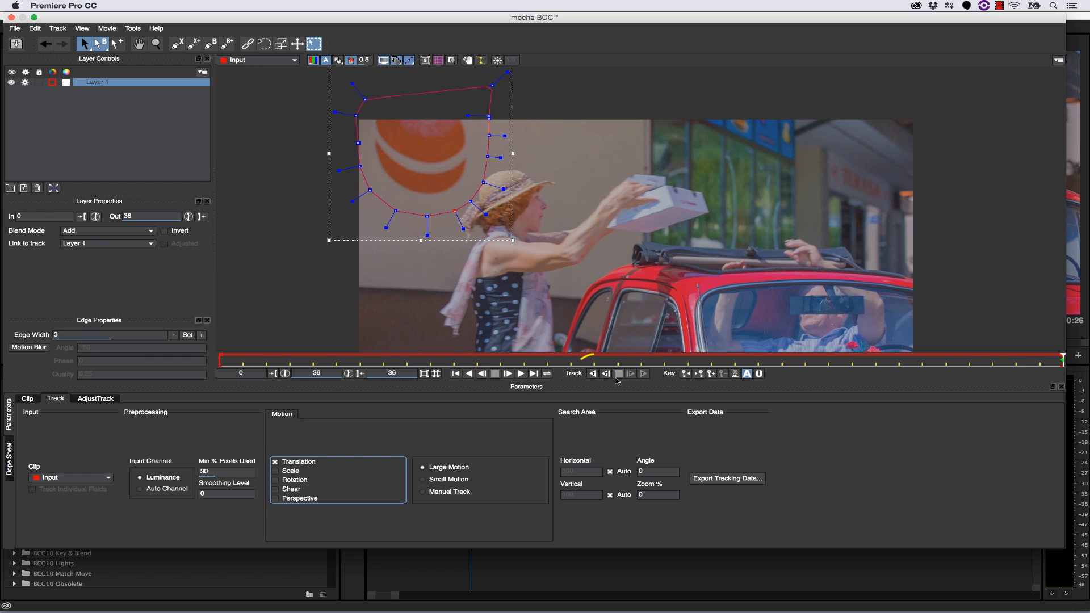
click(592, 373)
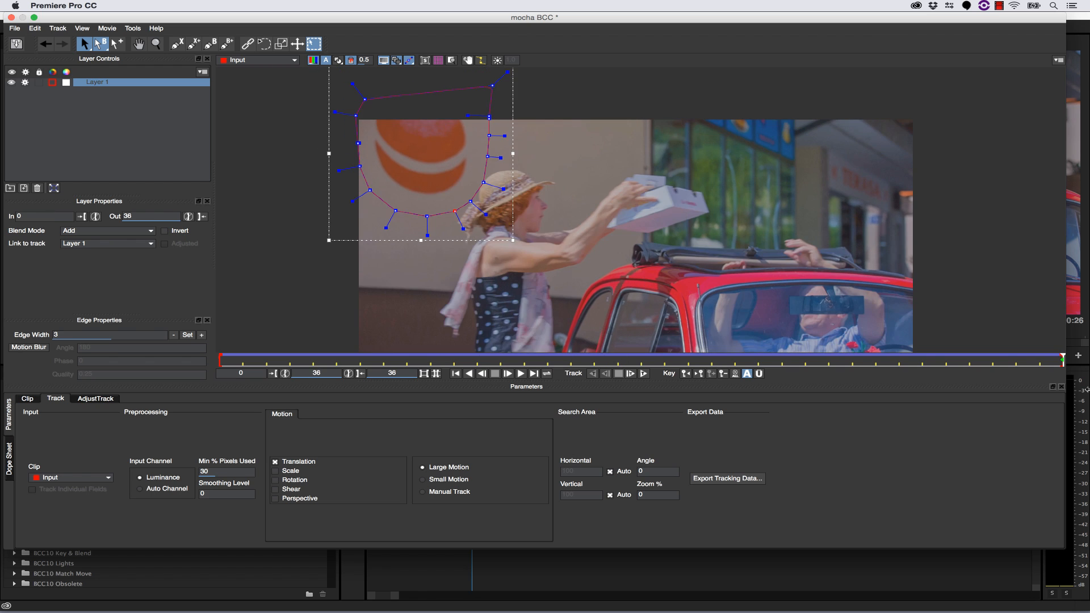
- Save the mocha project and close mocha to return to Premiere Pro
drag(1087, 390, 1062, 372)
click(16, 44)
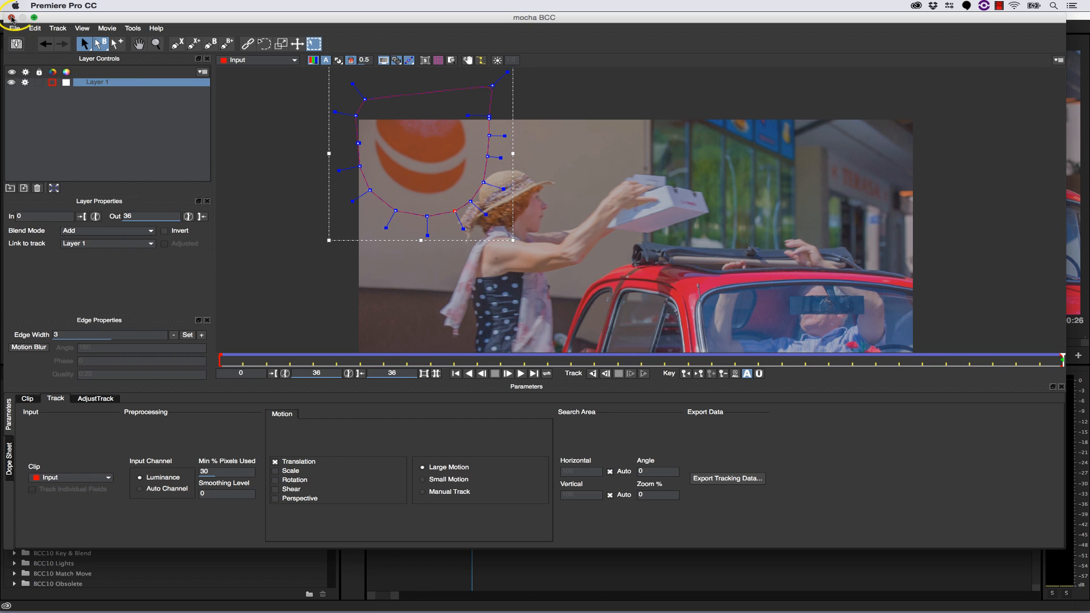
click(12, 18)
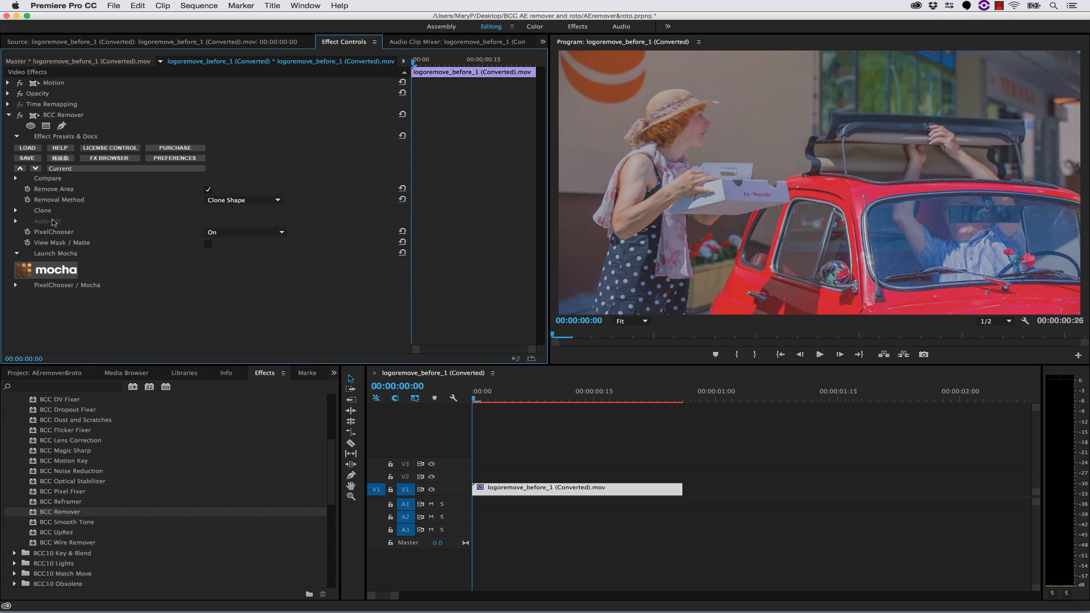
- Set the Clone Scale of the BCC Remover effect to 400
click(16, 211)
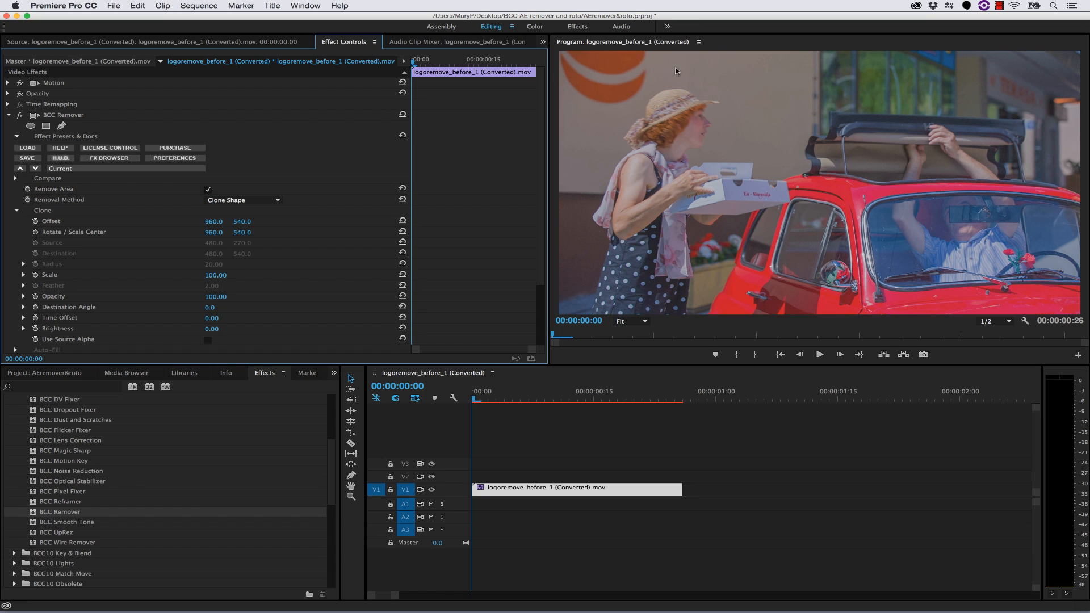
click(230, 277)
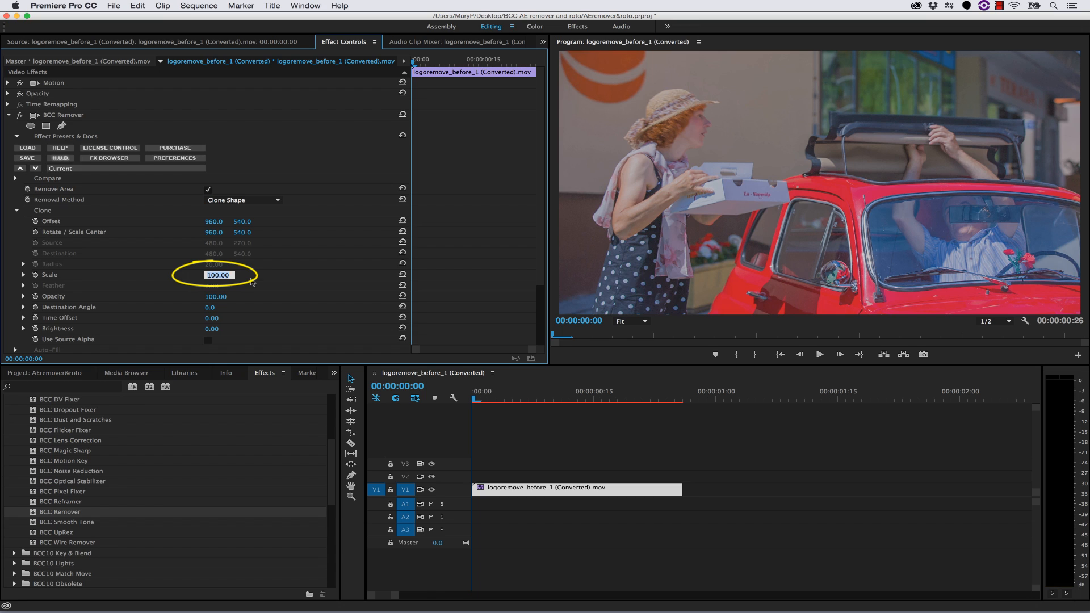
text(49)
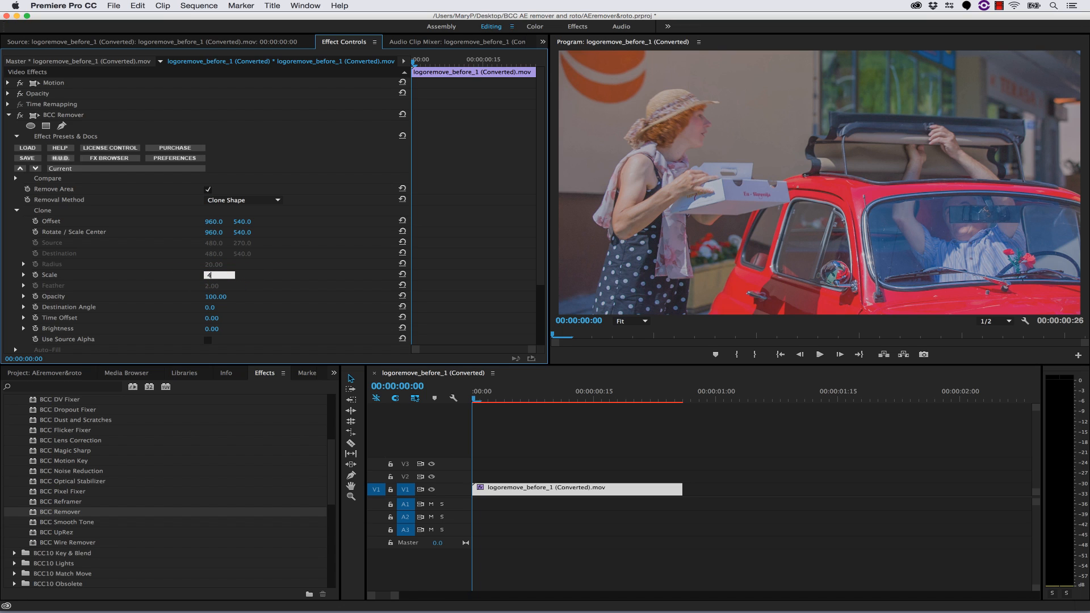
key(Return)
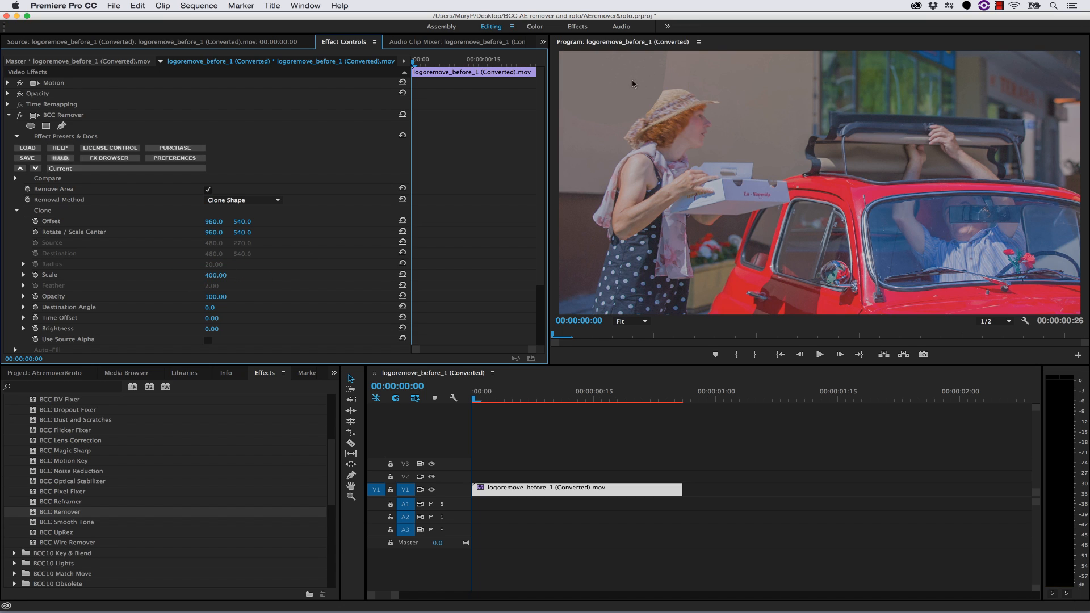
- At 00:00:00:23, set the Clone Offset to 973, 545 and the Rotate / Scale Center to 793, 224
drag(479, 399, 661, 401)
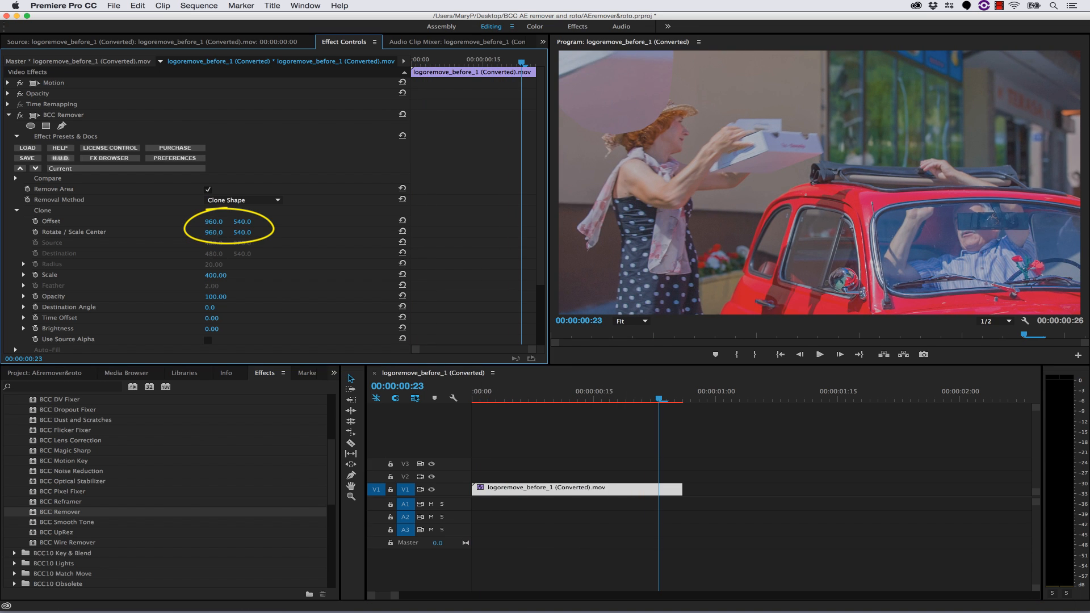
drag(217, 232, 73, 235)
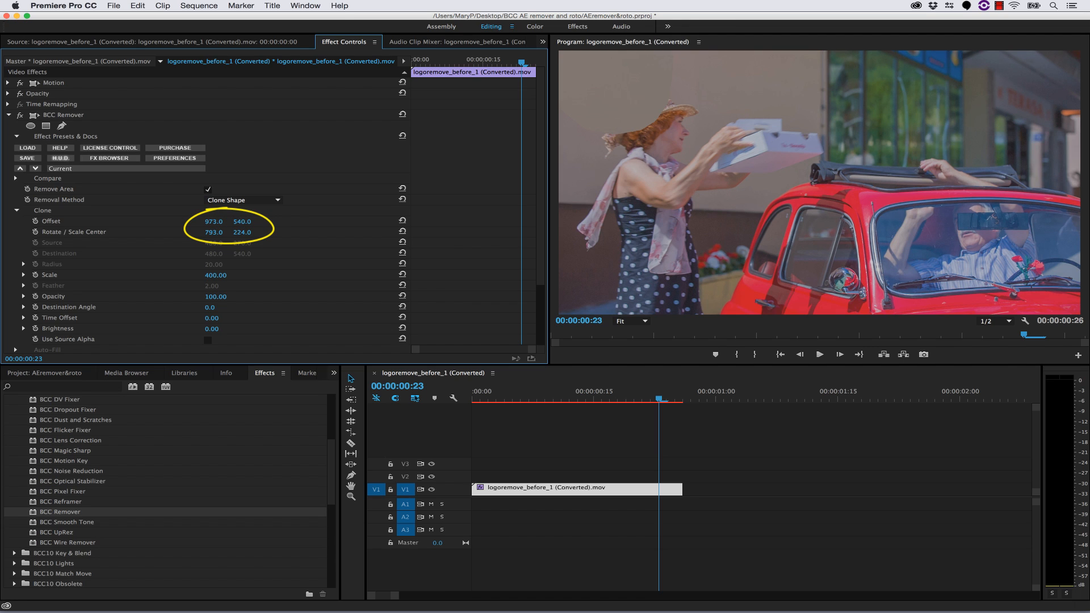
drag(242, 222, 243, 222)
- Set the Feather of the PixelChooser / Mocha mask to 50 and scrub back to 00:00:00:20 to check the blend
scroll(181, 313, down, 5)
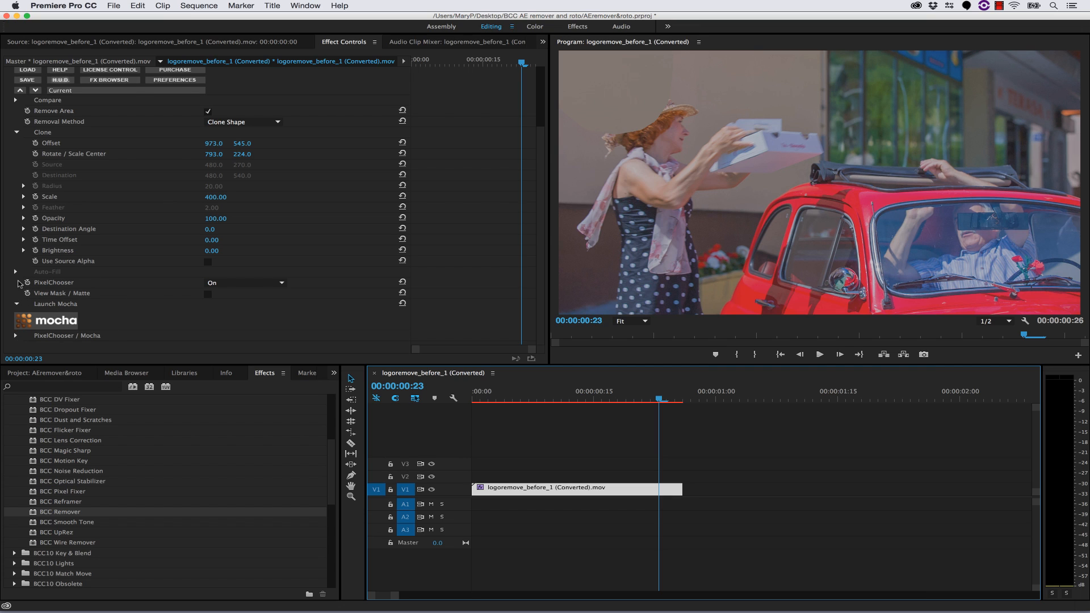
click(17, 336)
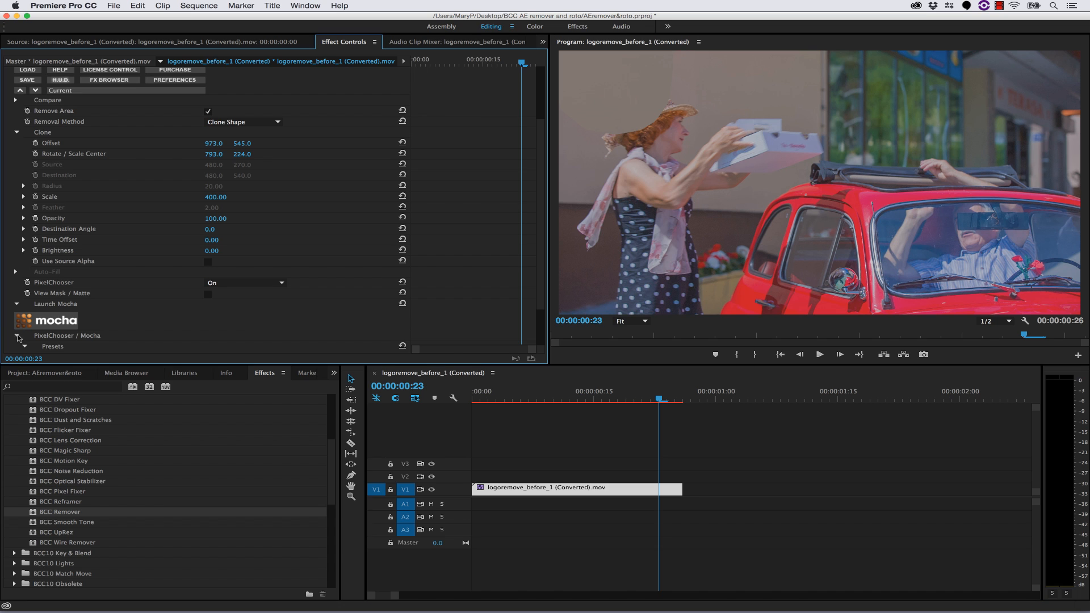
scroll(84, 331, down, 3)
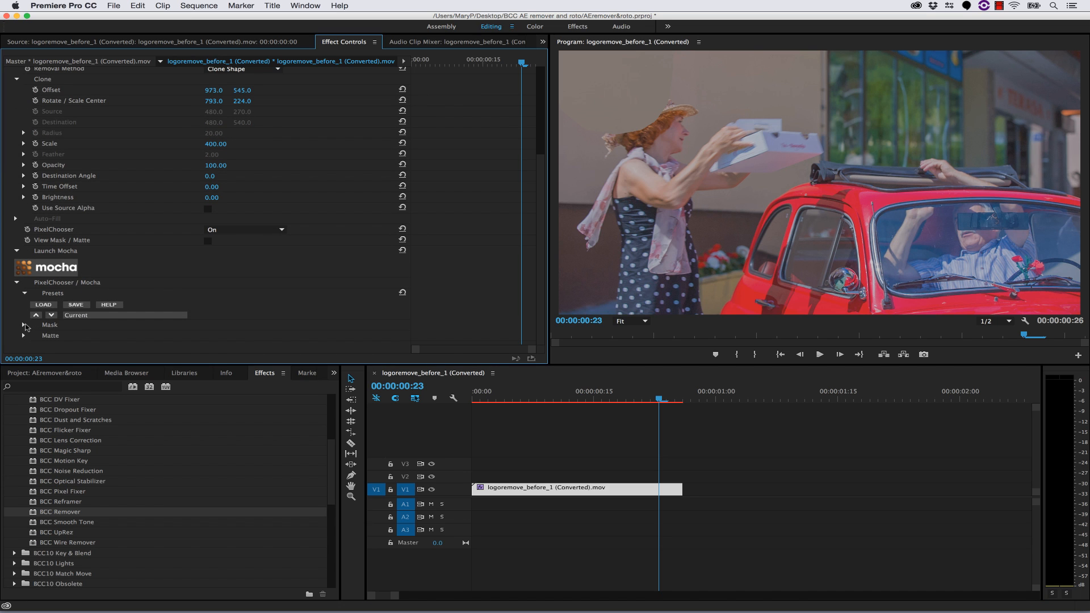
click(24, 325)
scroll(90, 335, down, 7)
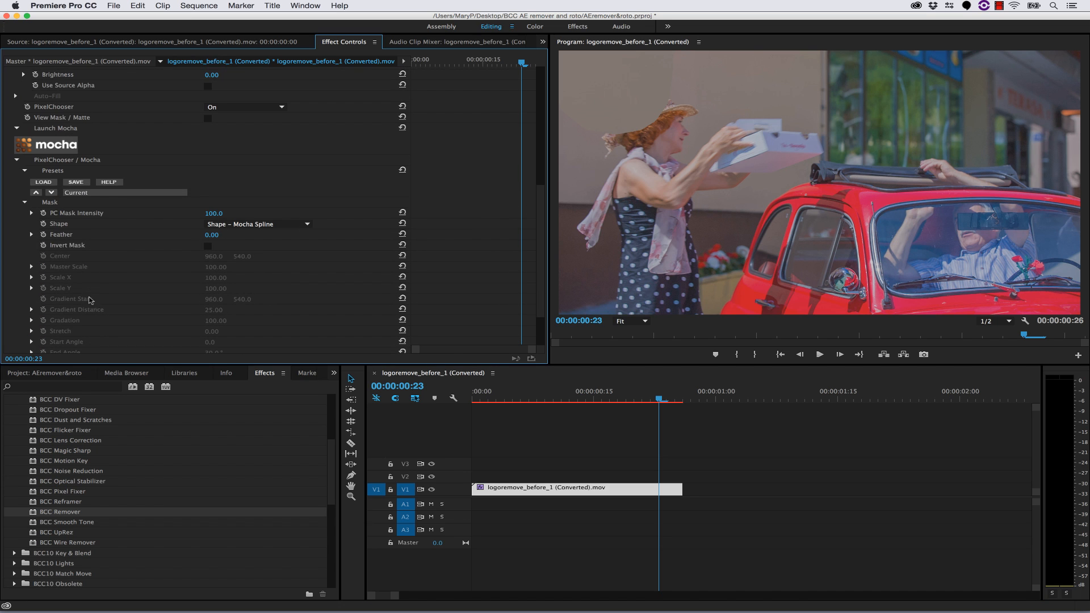
drag(215, 235, 243, 235)
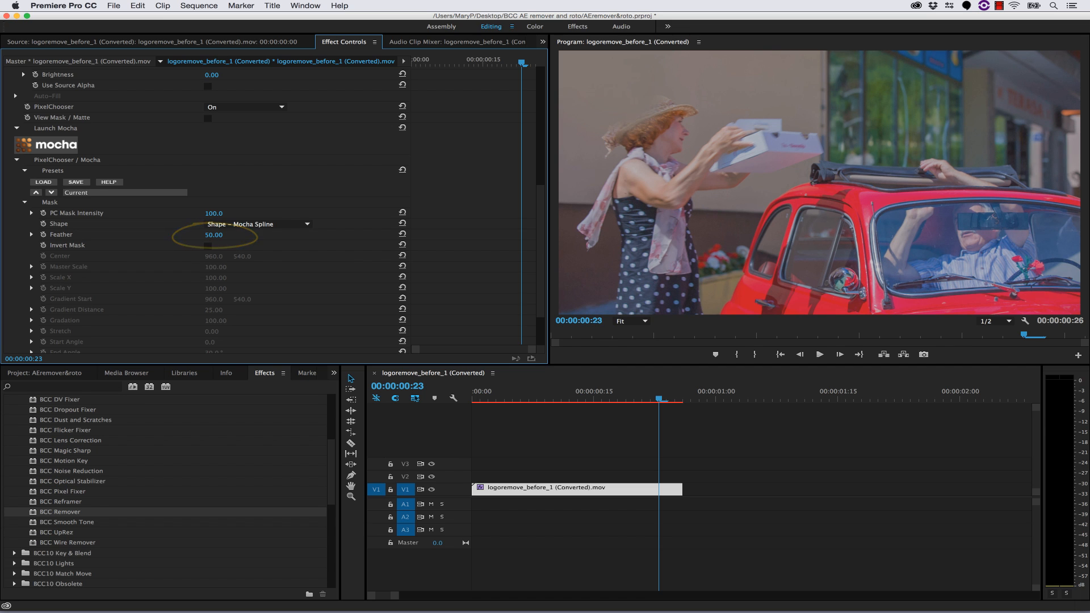
drag(662, 399, 635, 397)
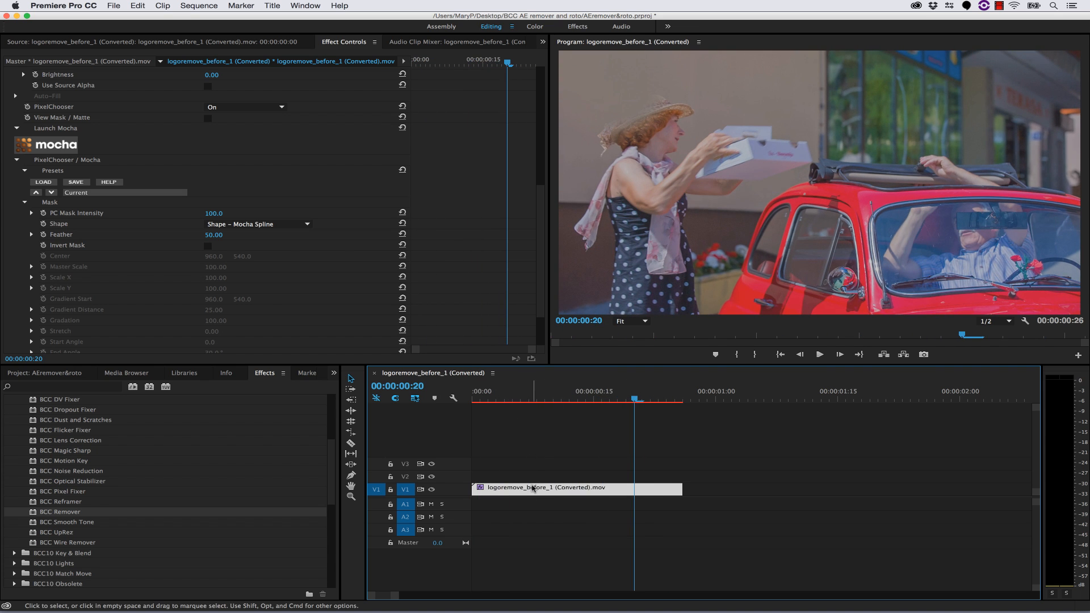
- Duplicate the logoremove_before_1 clip onto track V2, aligned with the start of the original on V1
click(538, 471)
click(533, 489)
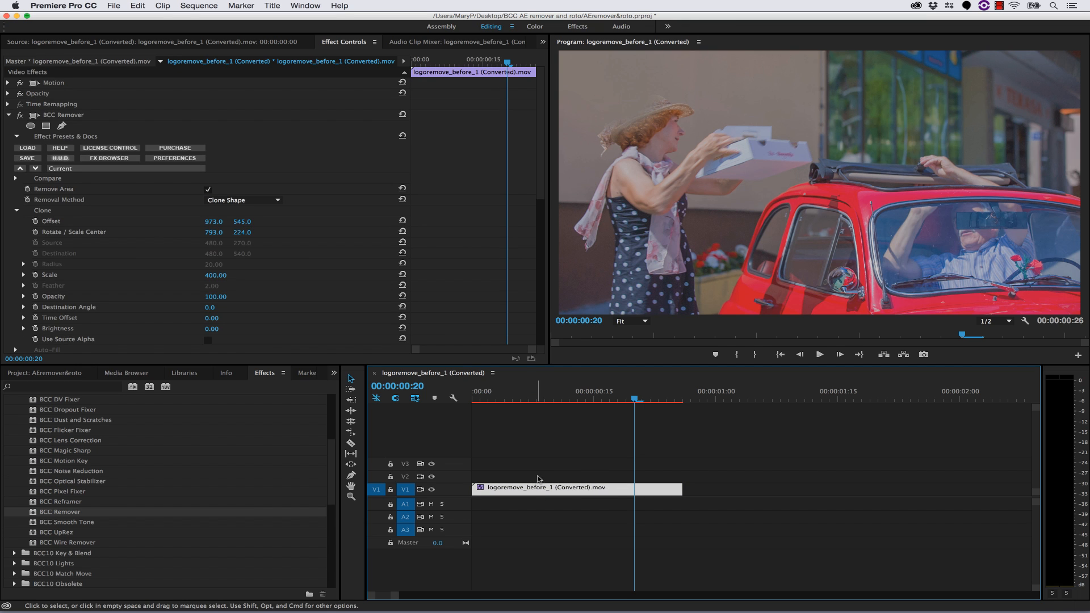
click(745, 440)
click(740, 400)
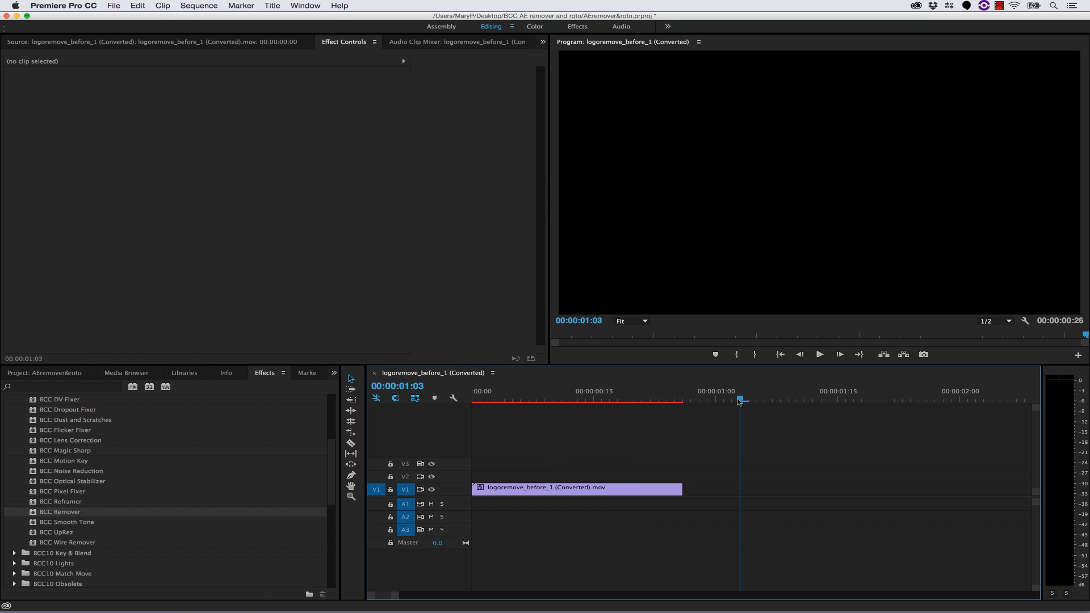
key(super+v)
drag(784, 489, 491, 477)
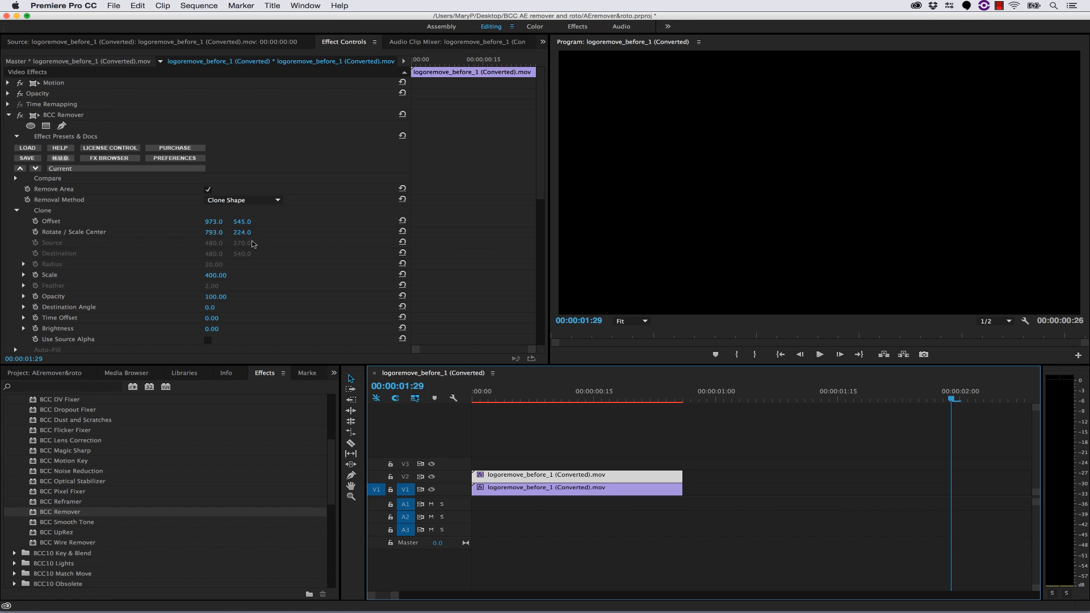
- Delete the BCC Remover effect from the V2 copy and move the playhead to 00:00:00:05
click(56, 117)
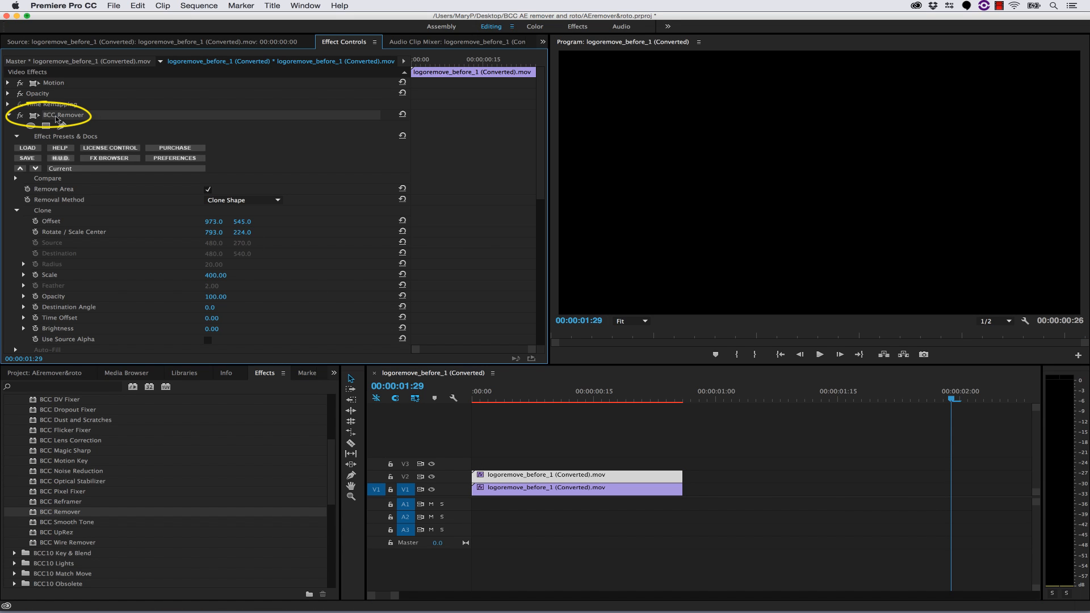
key(Delete)
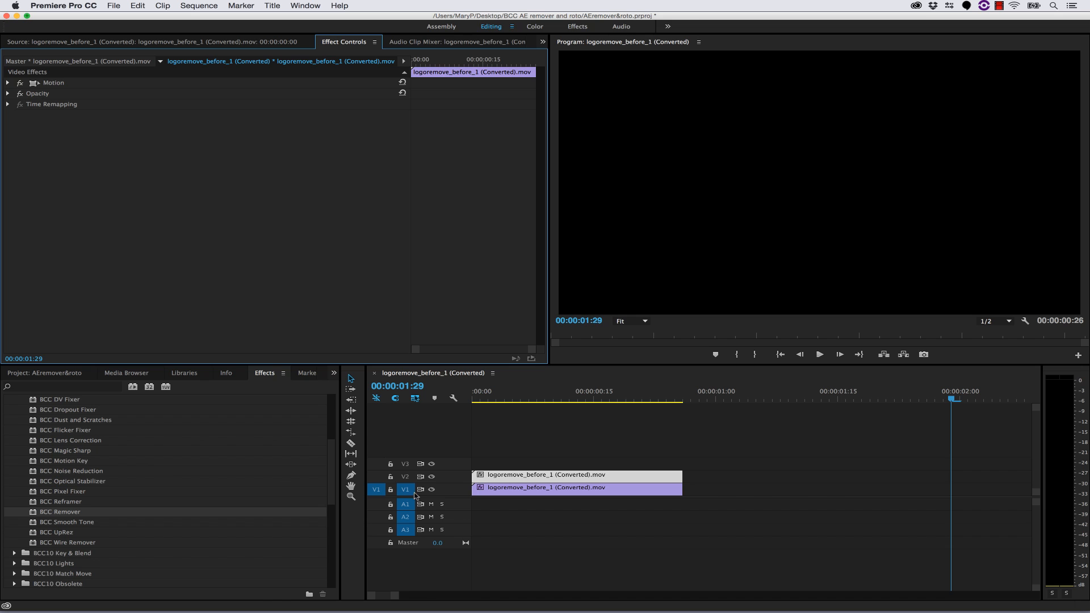
click(512, 393)
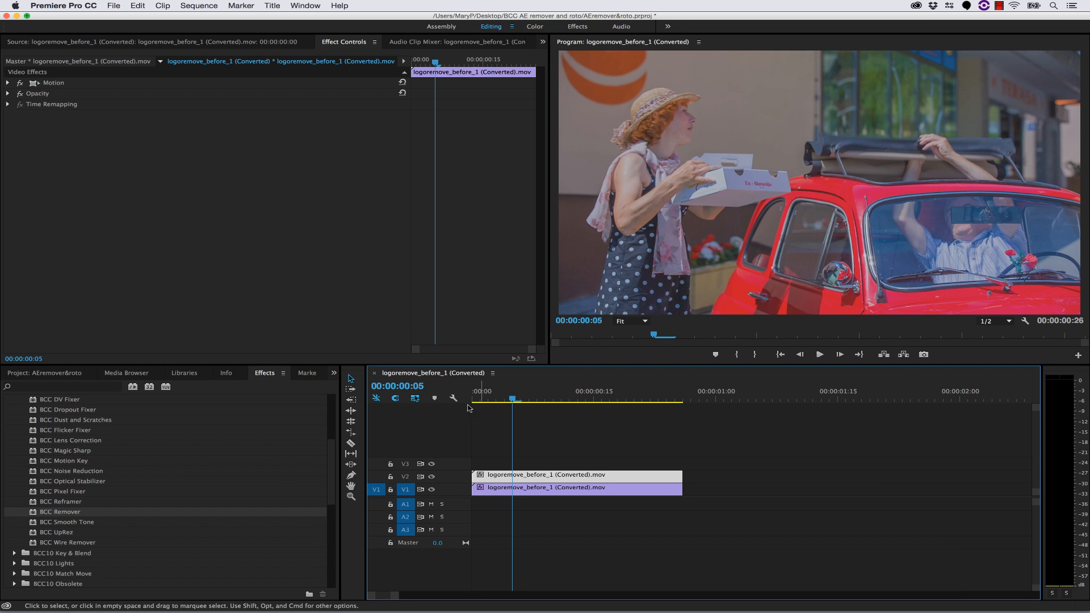
- Apply the BCC Pixel Chooser effect from the BCC10 Key & Blend group to the clip on V2
scroll(103, 481, up, 3)
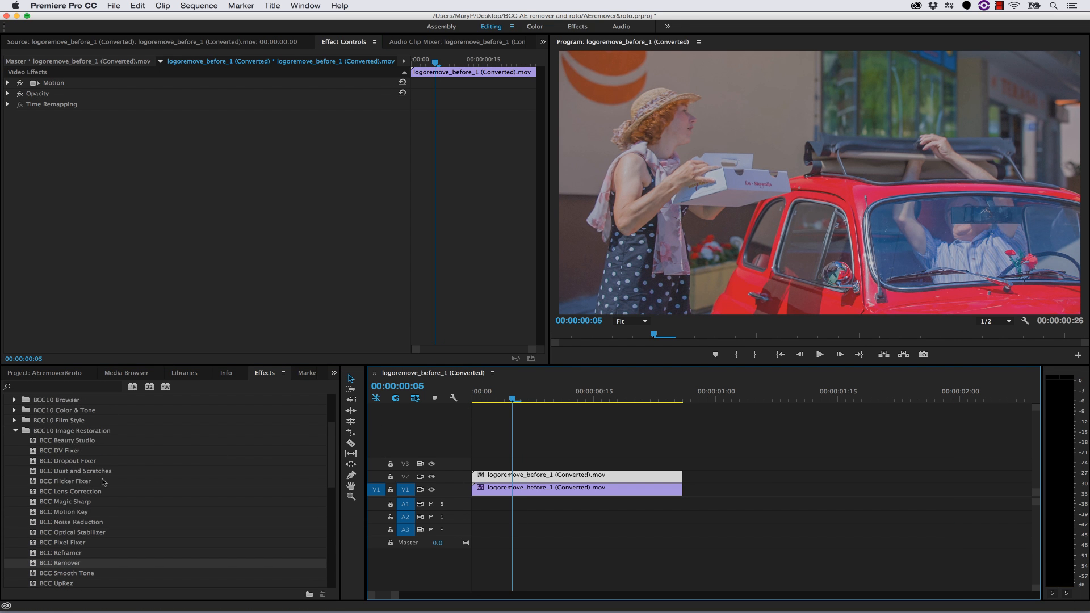
click(15, 431)
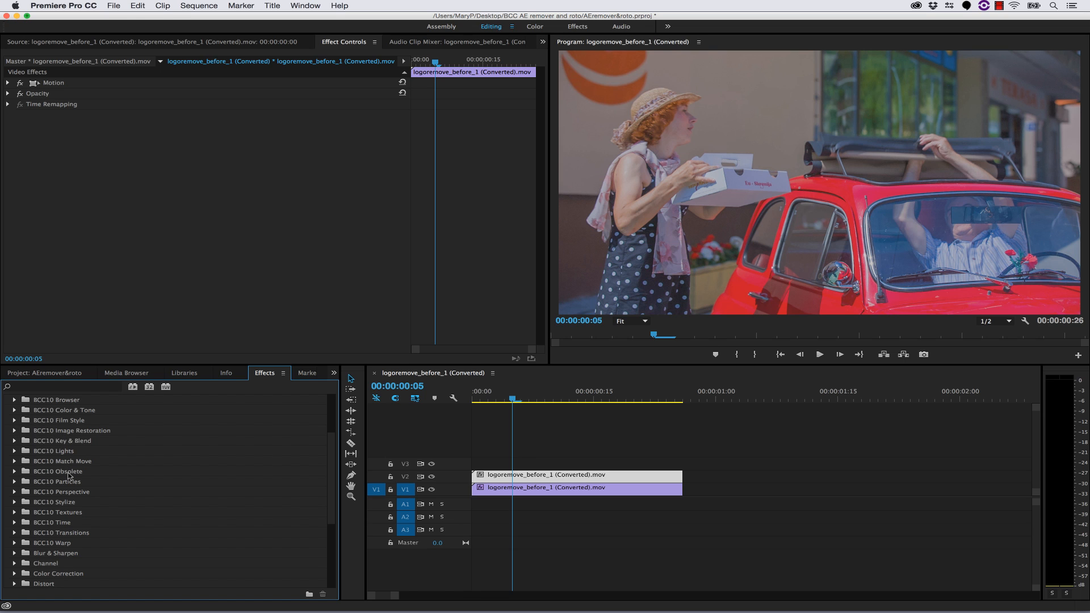
scroll(70, 465, up, 2)
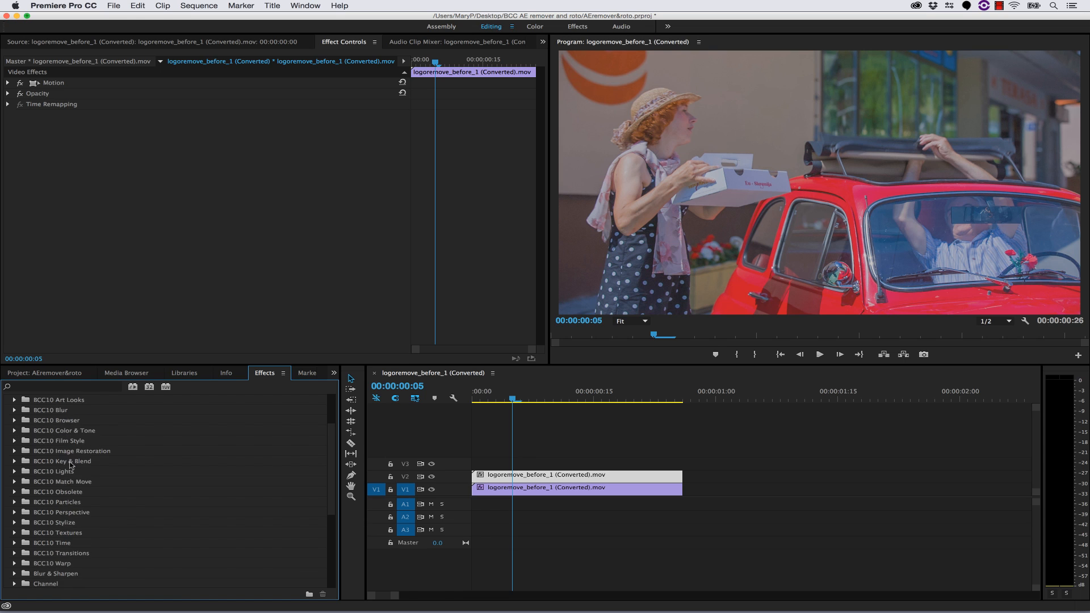
click(71, 474)
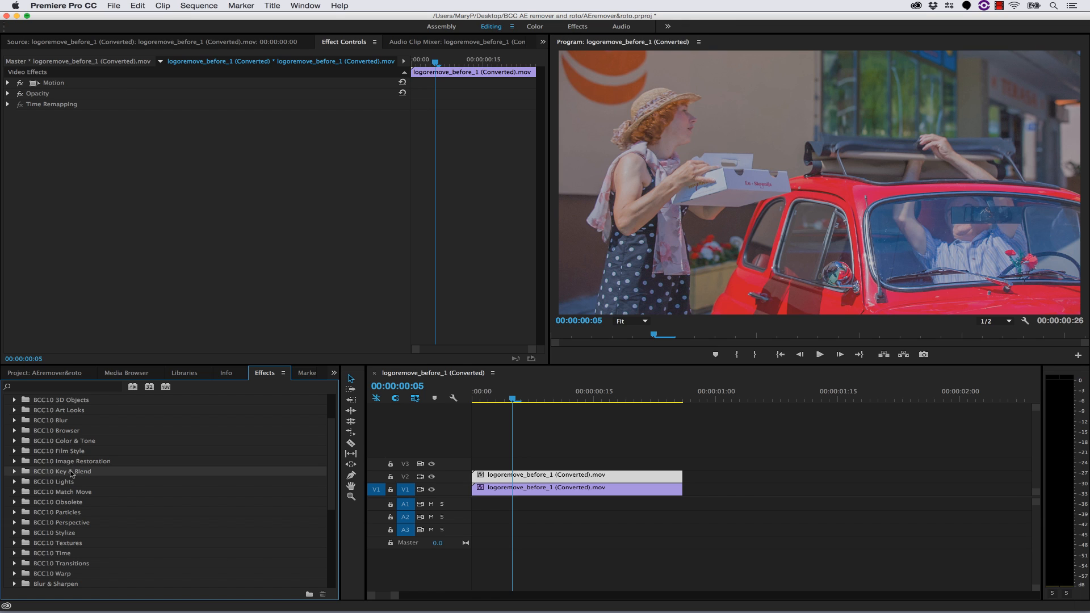
click(14, 472)
scroll(84, 506, down, 2)
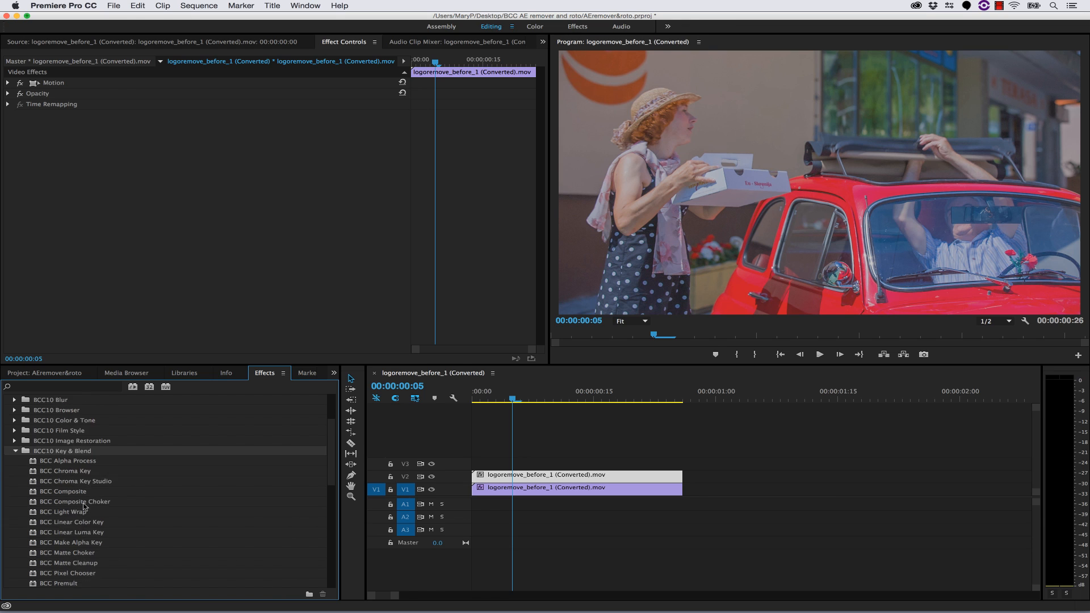
click(73, 554)
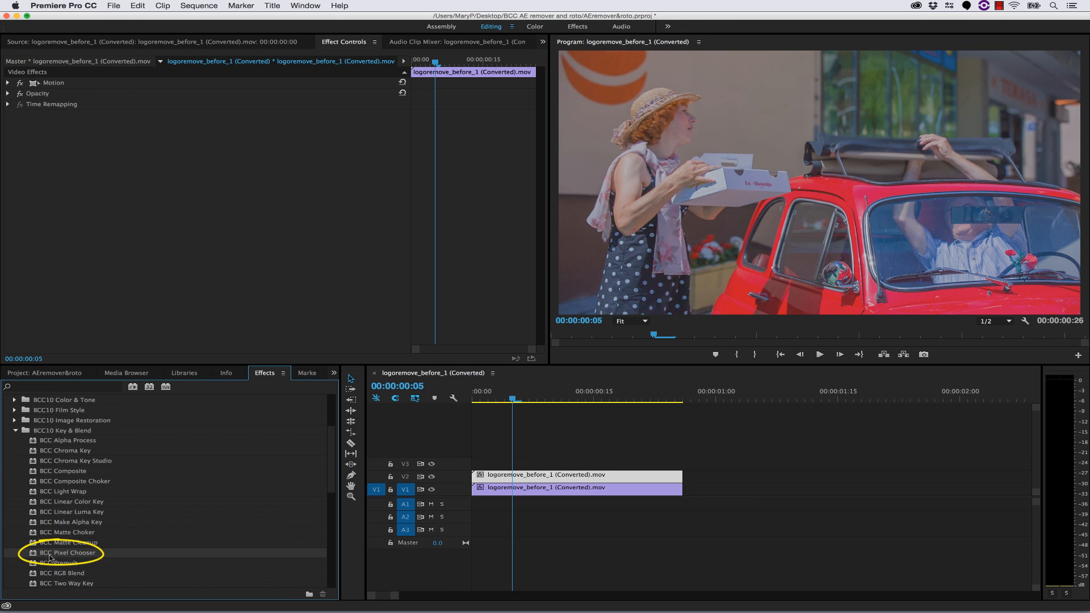
drag(37, 557, 528, 476)
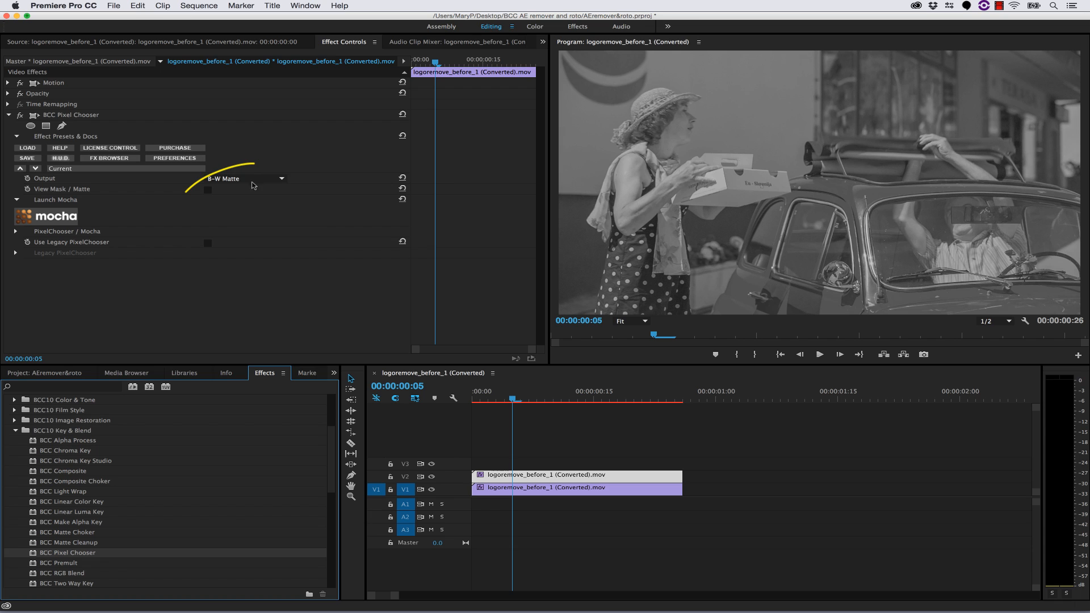
- Set the BCC Pixel Chooser output to Stencil Alpha and its PixelChooser matte channel to None
click(281, 178)
click(238, 227)
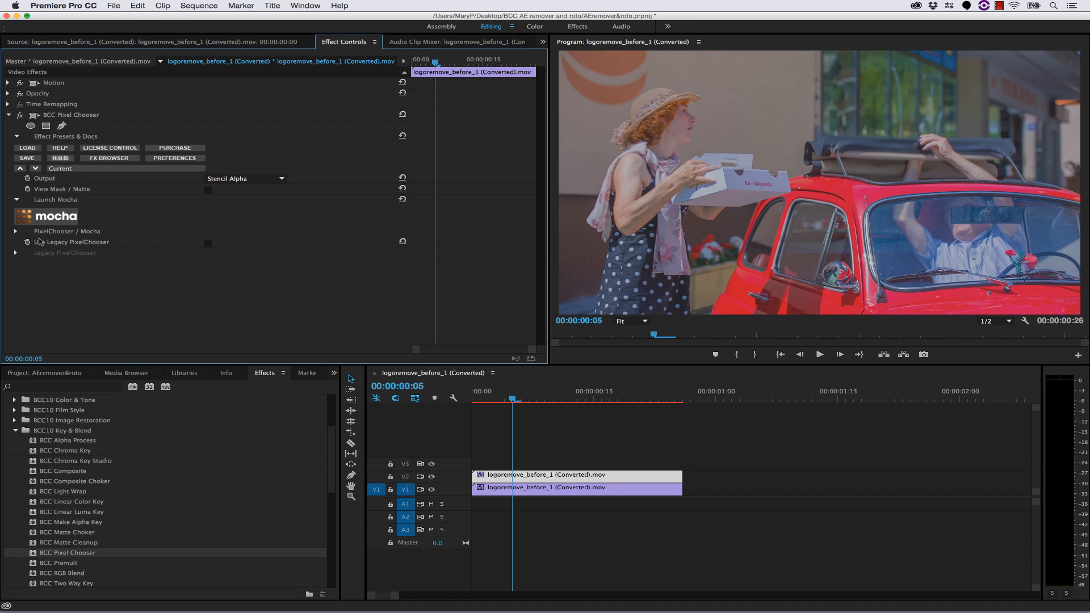
click(16, 232)
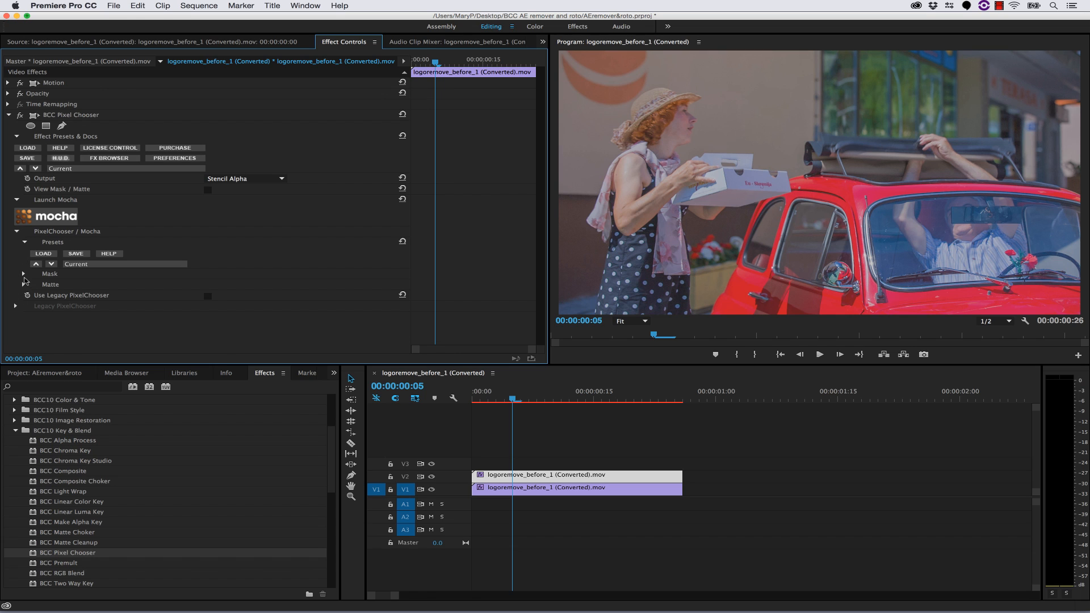
click(24, 274)
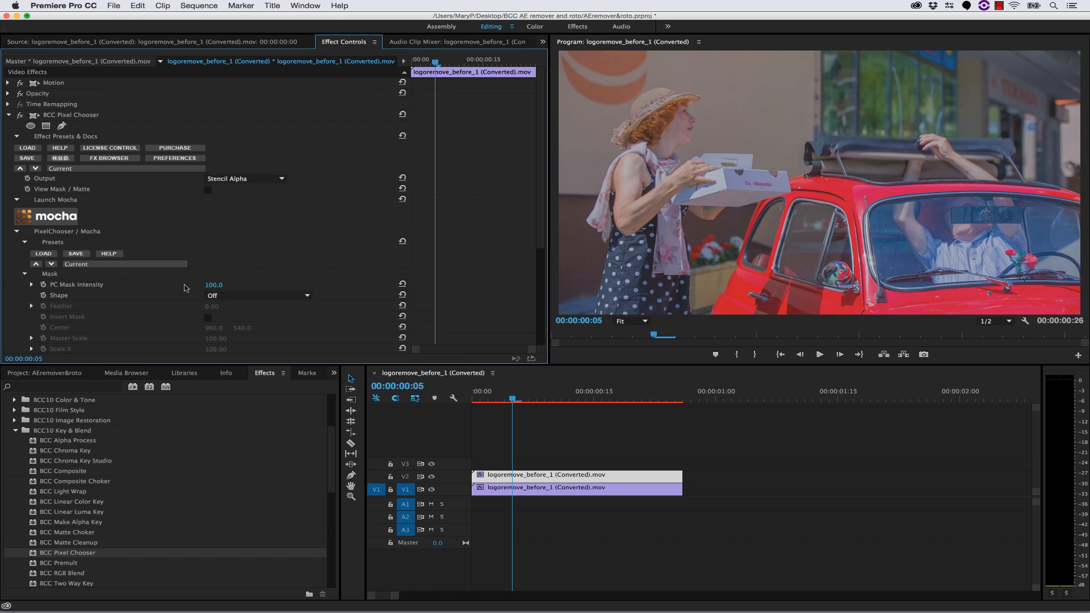
scroll(185, 288, down, 5)
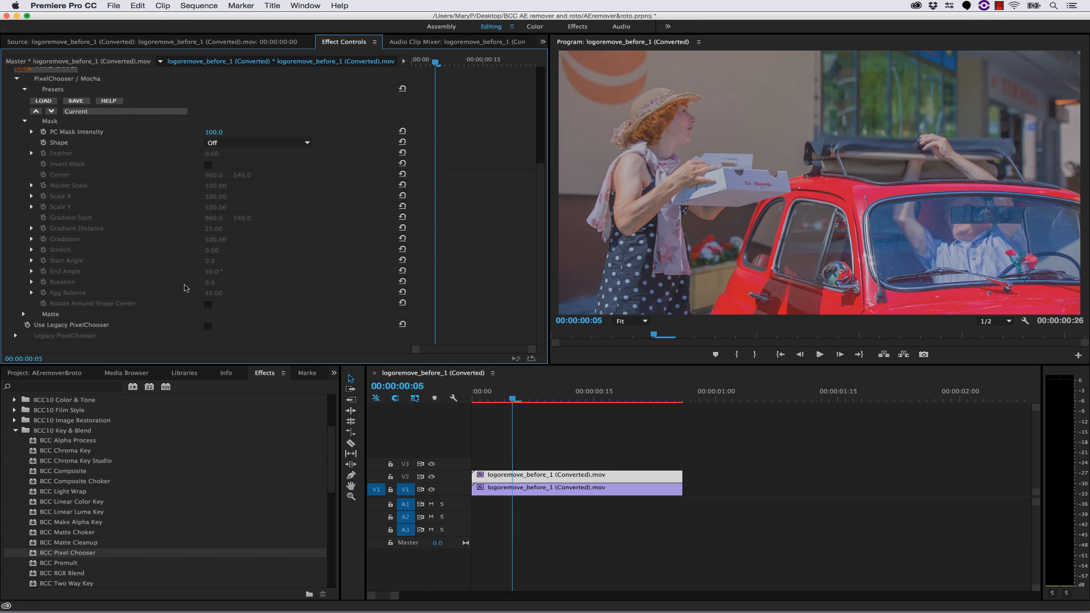
click(24, 314)
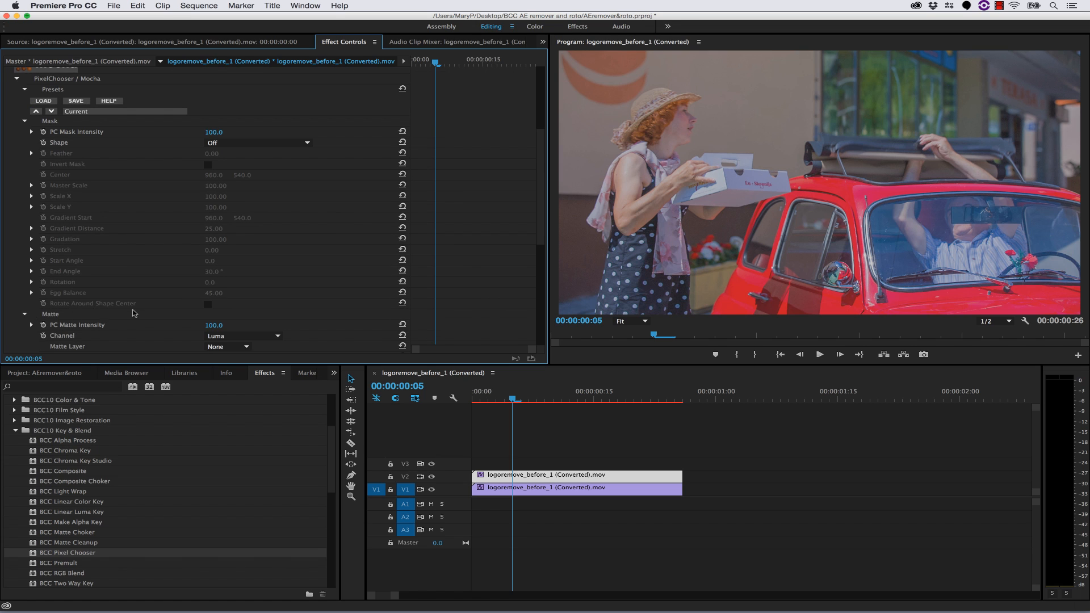
scroll(134, 313, down, 2)
click(216, 275)
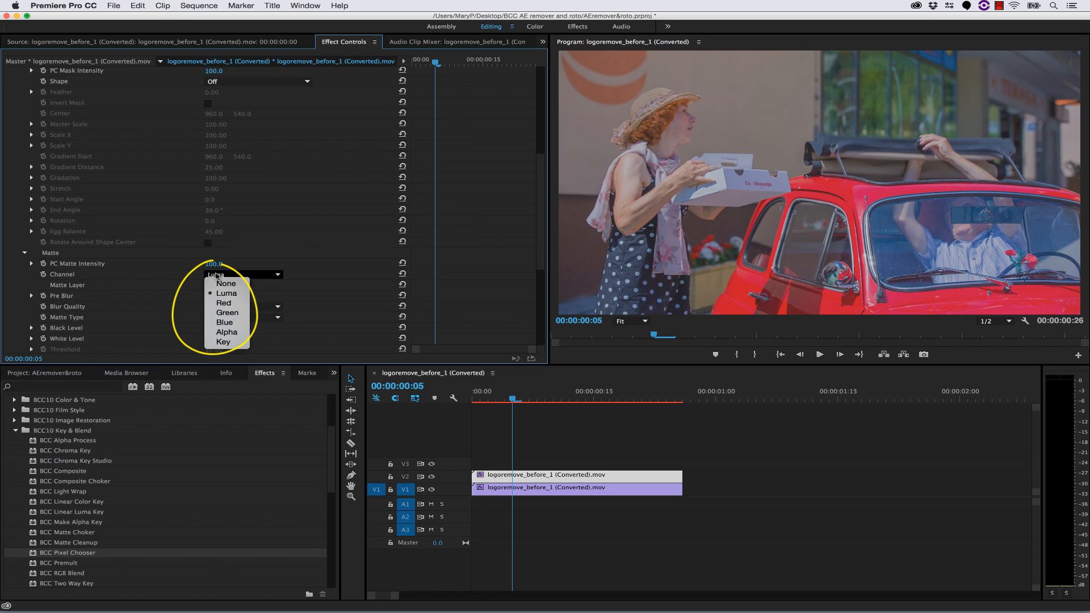
click(226, 284)
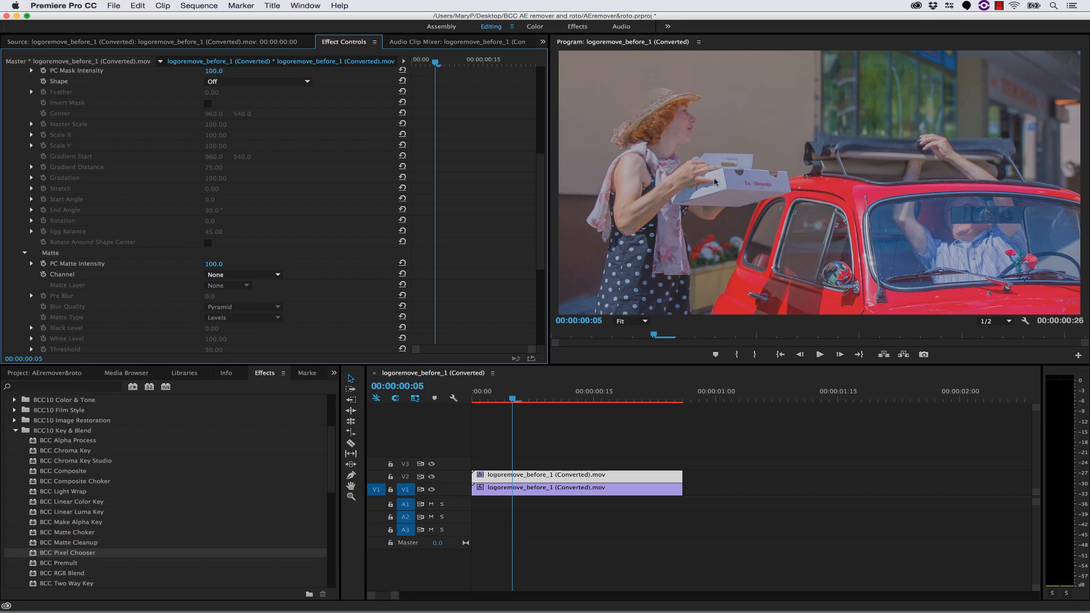
- Launch mocha from the BCC Pixel Chooser effect on the V2 clip
scroll(274, 248, up, 5)
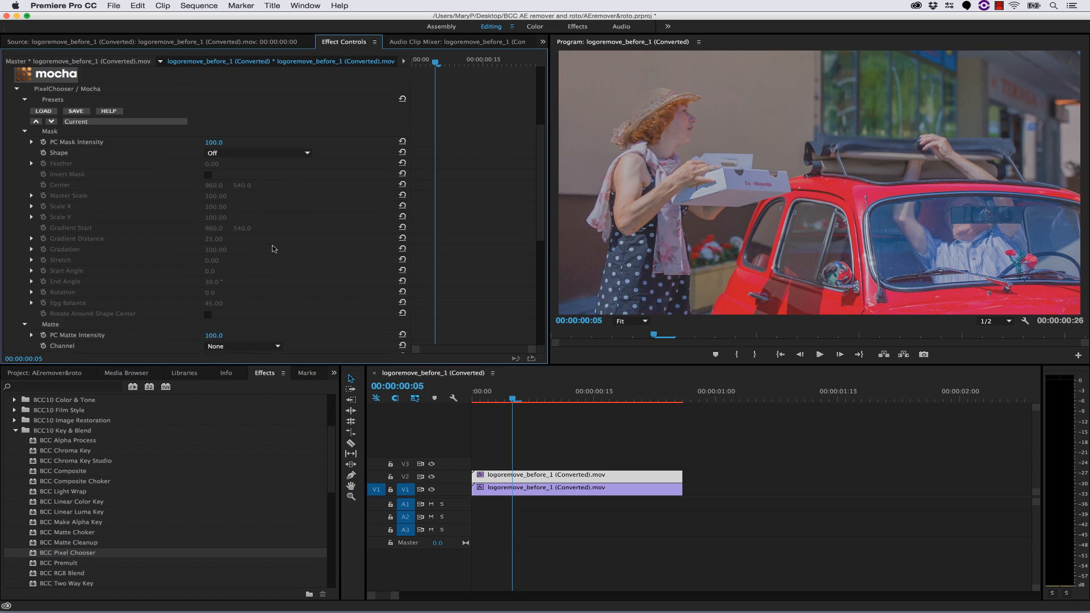
scroll(275, 249, up, 1)
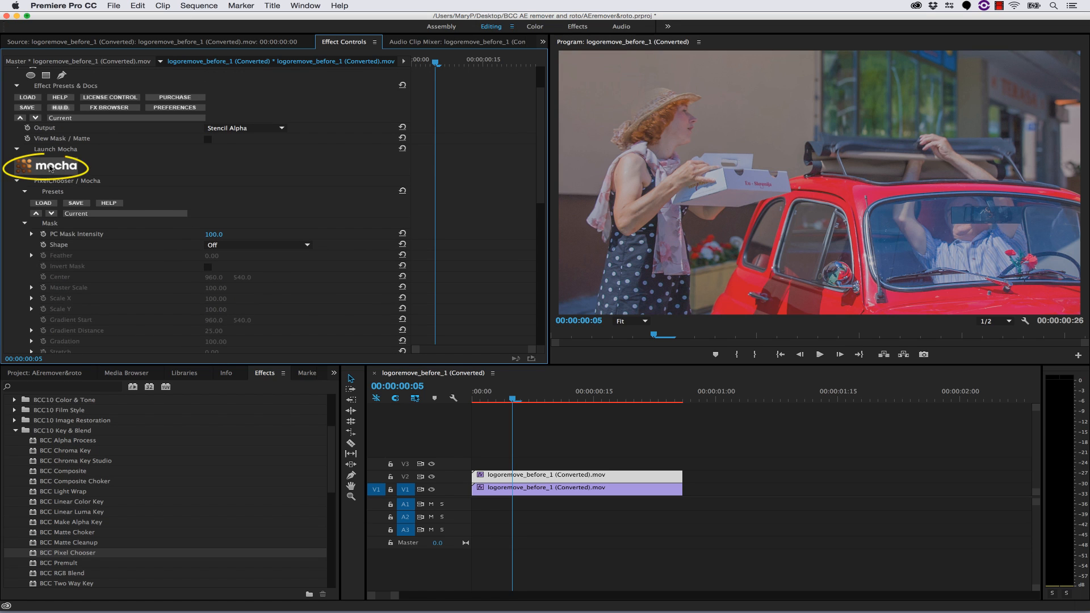
click(48, 167)
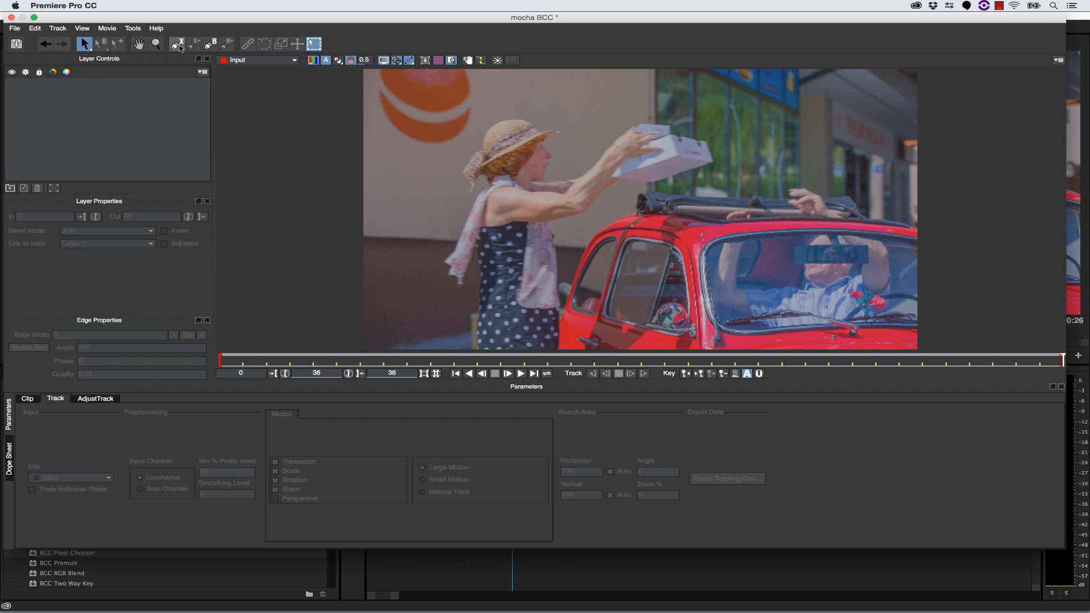
- Draw a closed X-spline loosely around the woman's face at frame 36 and smooth its curve
click(178, 44)
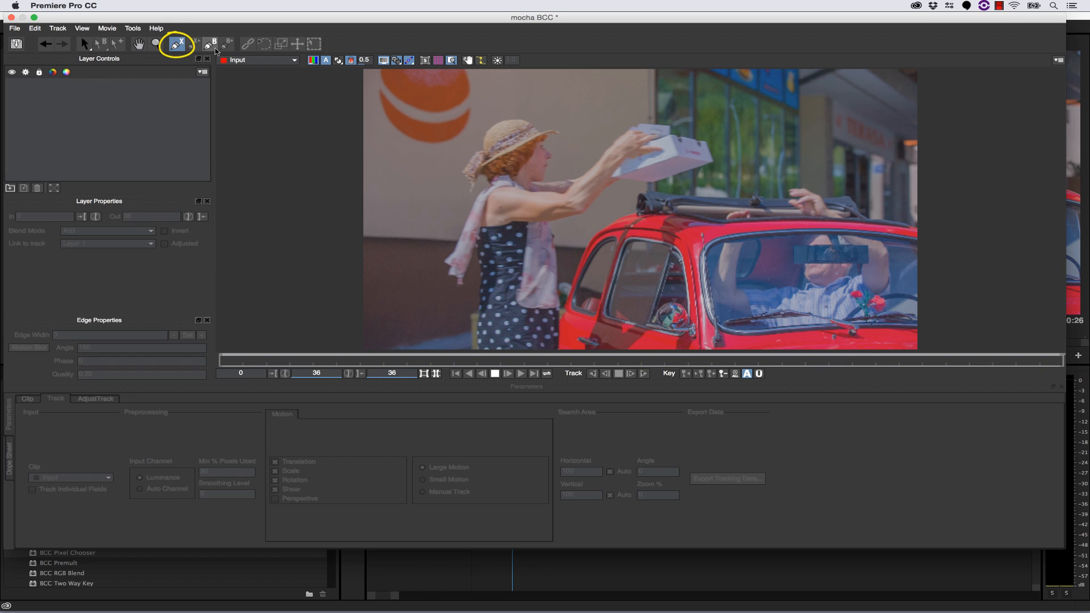
click(558, 131)
click(547, 130)
click(533, 134)
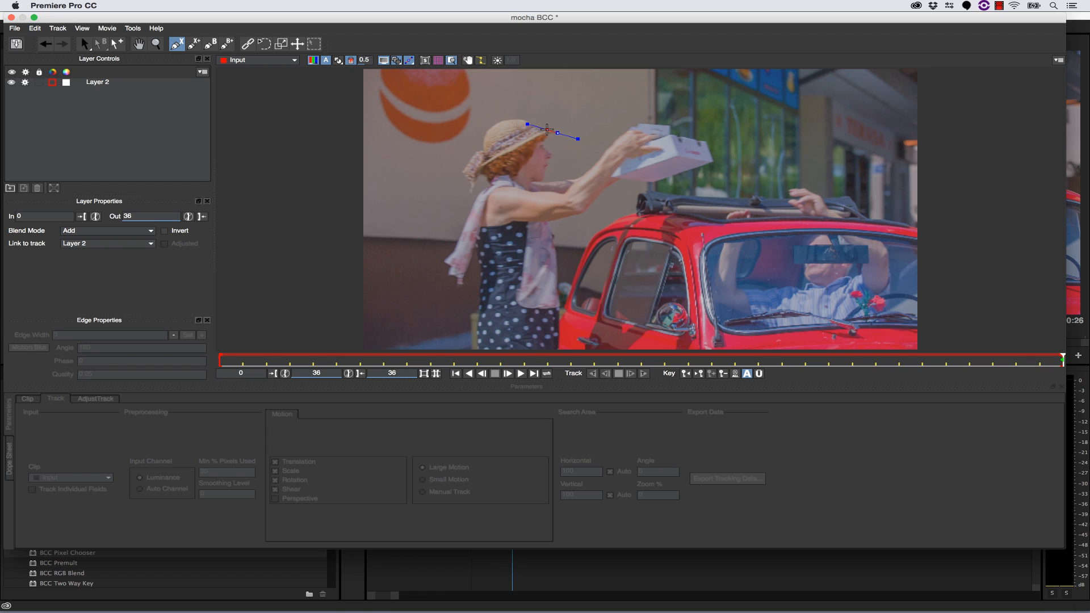
click(503, 149)
click(478, 166)
click(474, 181)
click(506, 200)
click(534, 199)
click(553, 188)
click(578, 170)
click(576, 142)
right_click(574, 141)
drag(524, 117, 521, 121)
- Draw a second closed X-spline following the crown of the woman's straw hat
click(176, 44)
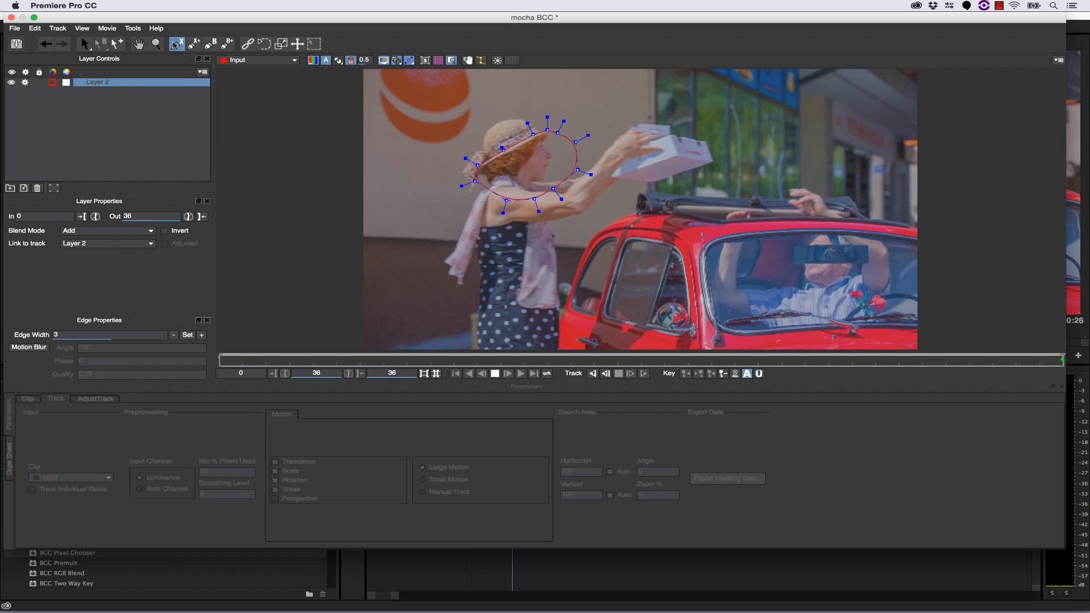
click(540, 142)
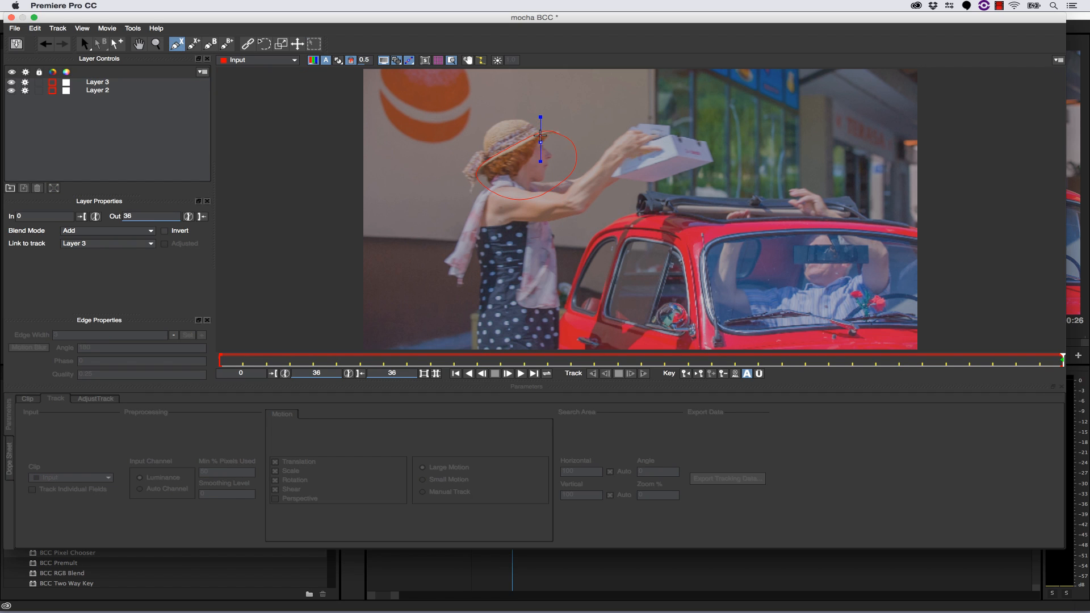
click(540, 137)
click(538, 132)
click(533, 125)
click(526, 121)
click(517, 119)
click(498, 122)
click(489, 128)
click(487, 134)
click(483, 142)
click(484, 149)
click(486, 157)
click(491, 167)
click(517, 162)
right_click(534, 164)
- Return to frame 36 and smooth all control points of the hat spline
key(shift+z)
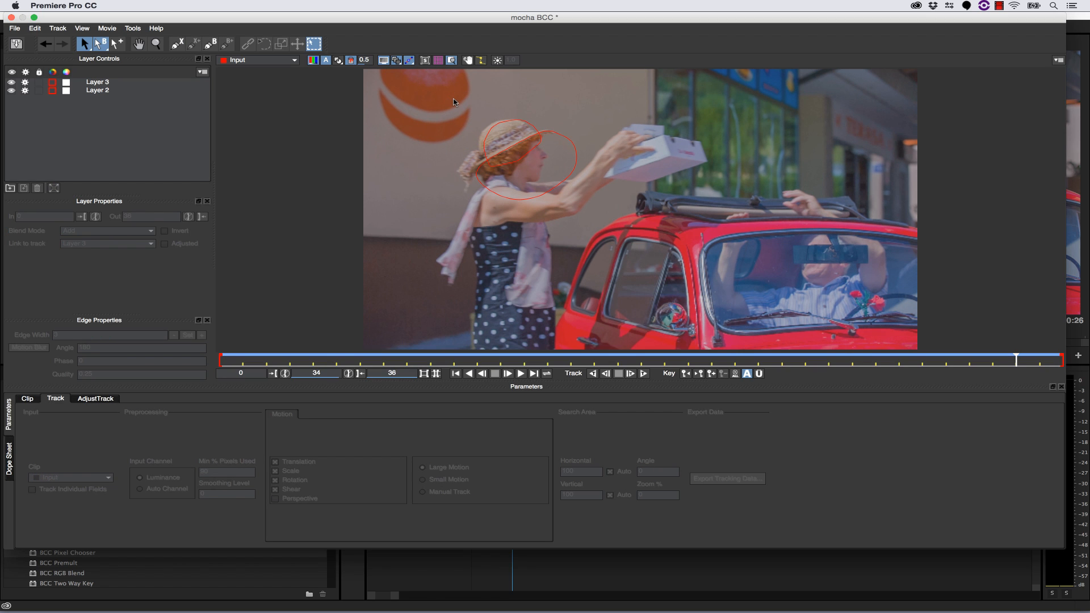
drag(1016, 361, 1064, 361)
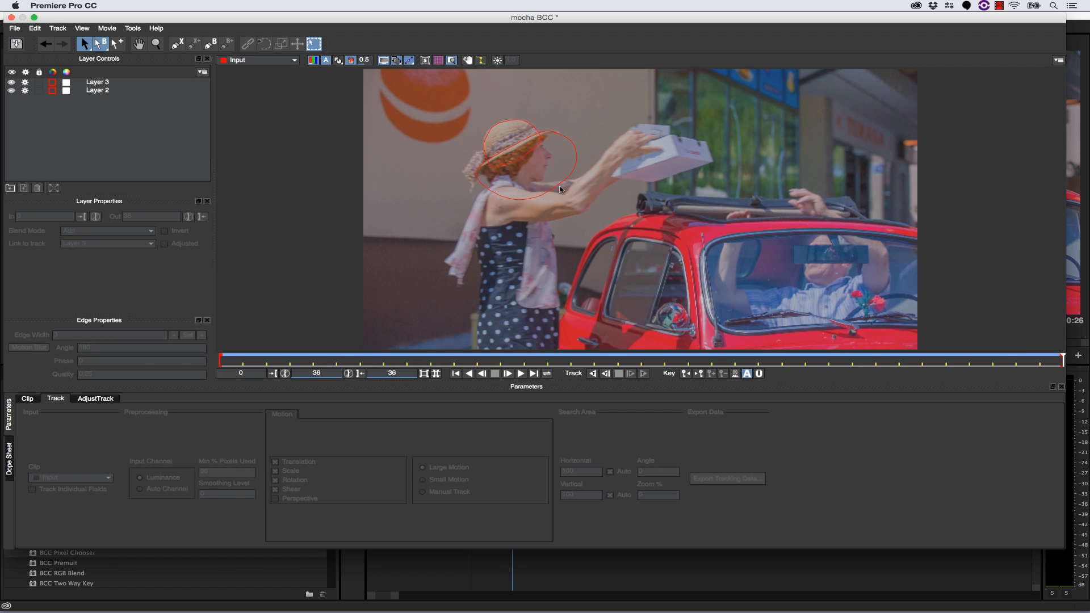
click(514, 130)
drag(550, 170, 611, 196)
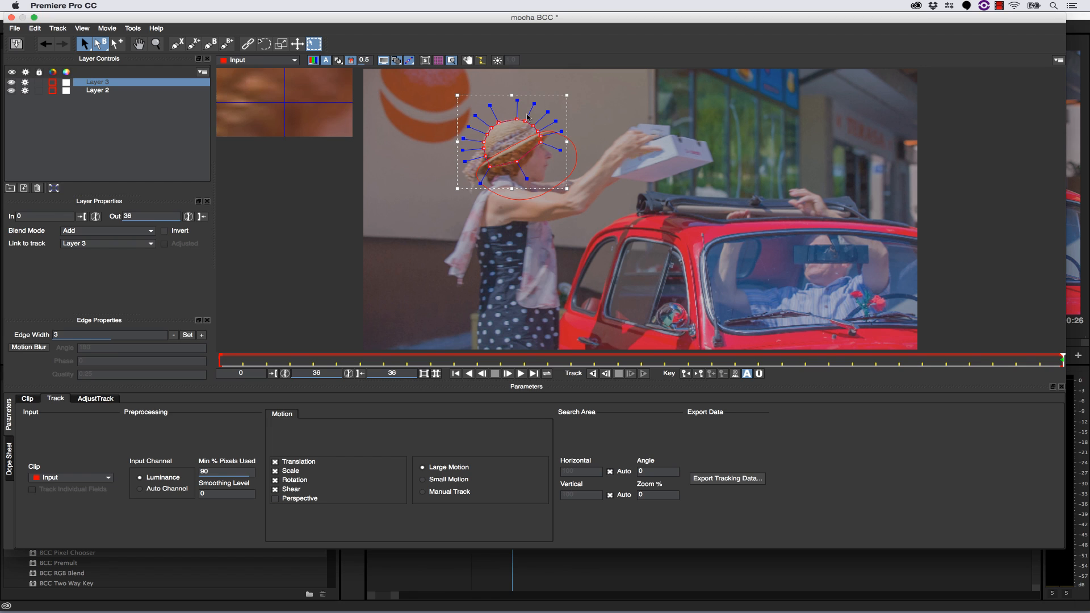
drag(535, 104, 520, 115)
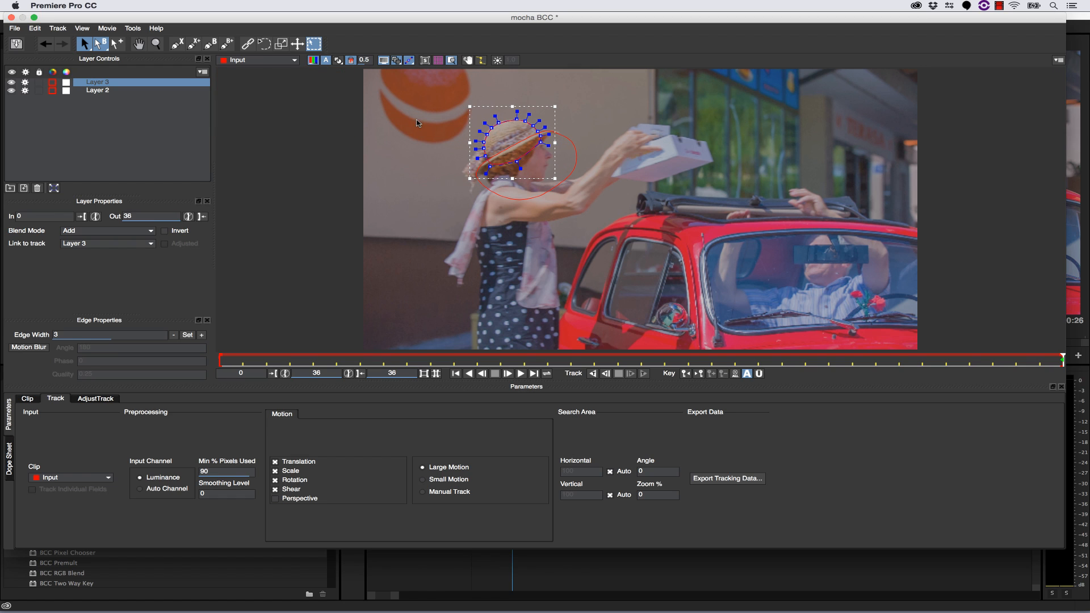
- Fit the back of the hat spline more closely by moving a control point onto the hat's edge
click(155, 43)
drag(462, 129, 494, 118)
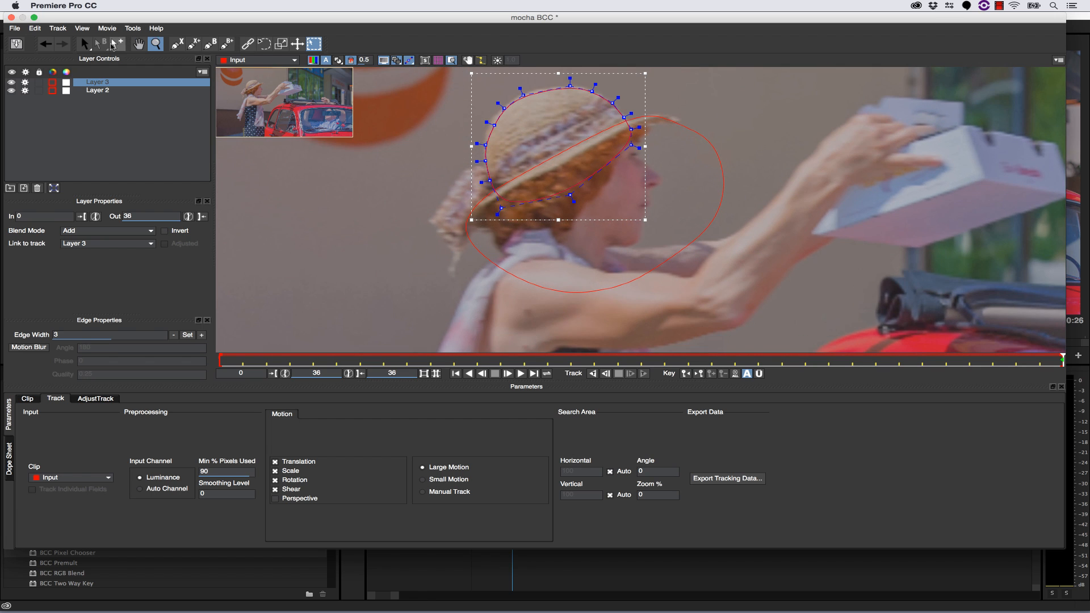
click(84, 43)
drag(493, 125, 491, 121)
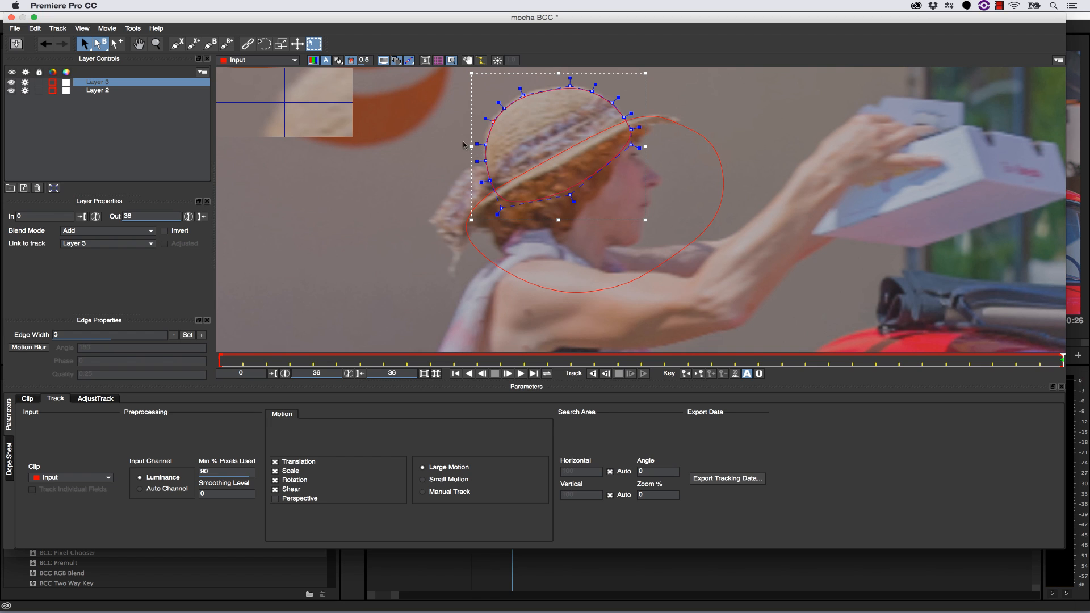
- Draw a closed X-spline around the bow hanging from the back of the hat
click(177, 44)
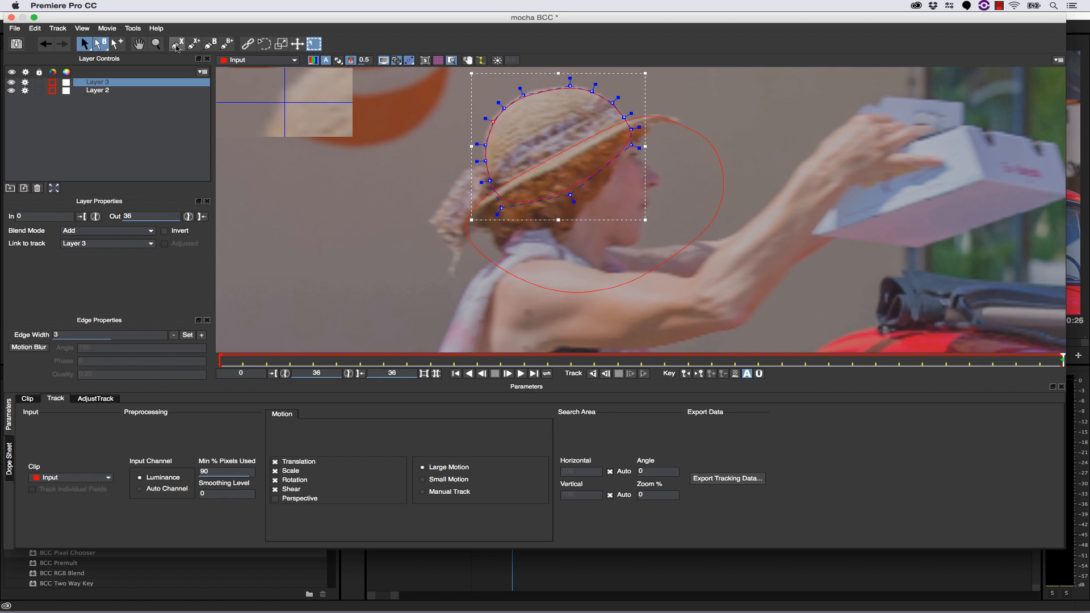
click(498, 170)
click(484, 166)
click(475, 166)
click(458, 172)
click(446, 197)
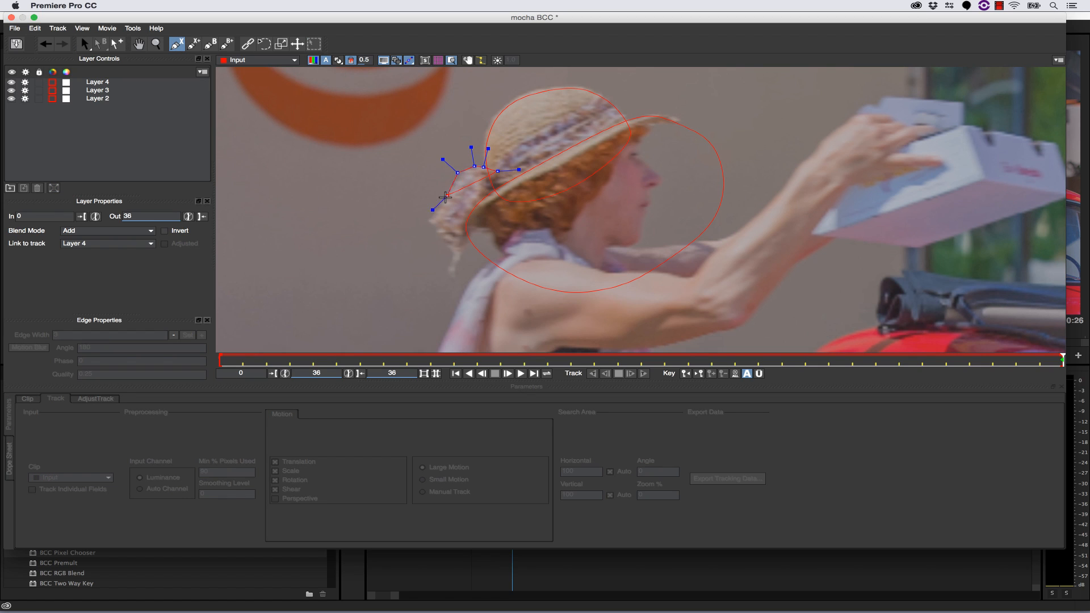
click(429, 218)
click(440, 231)
click(447, 242)
click(452, 251)
click(447, 270)
click(453, 279)
click(462, 259)
click(473, 241)
click(491, 218)
right_click(480, 201)
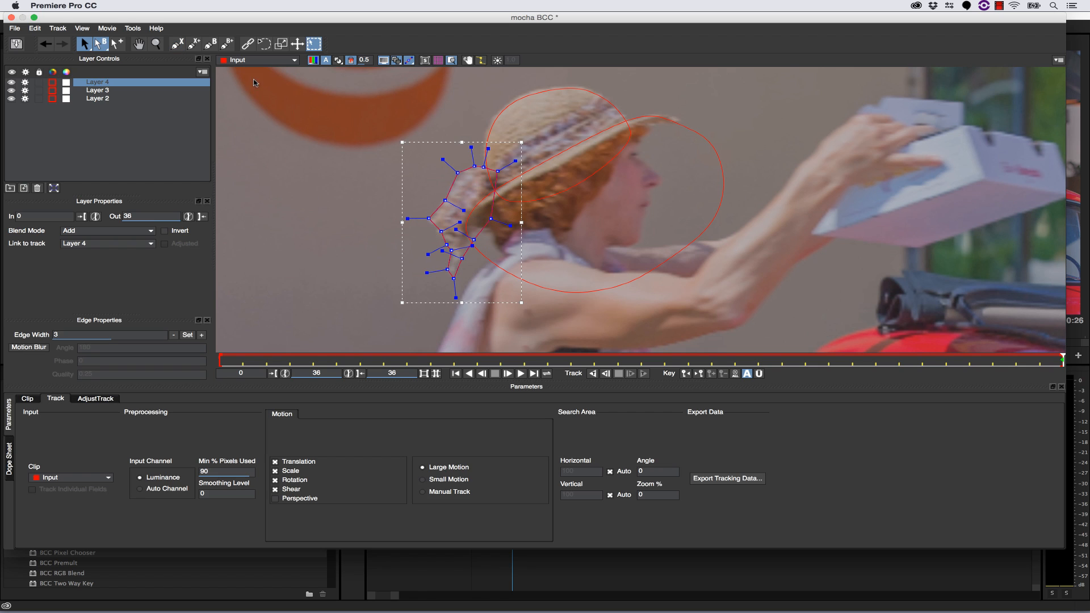
- Adjust the outer edge of the bow spline to fit the bow's outline
click(156, 44)
drag(467, 158, 441, 236)
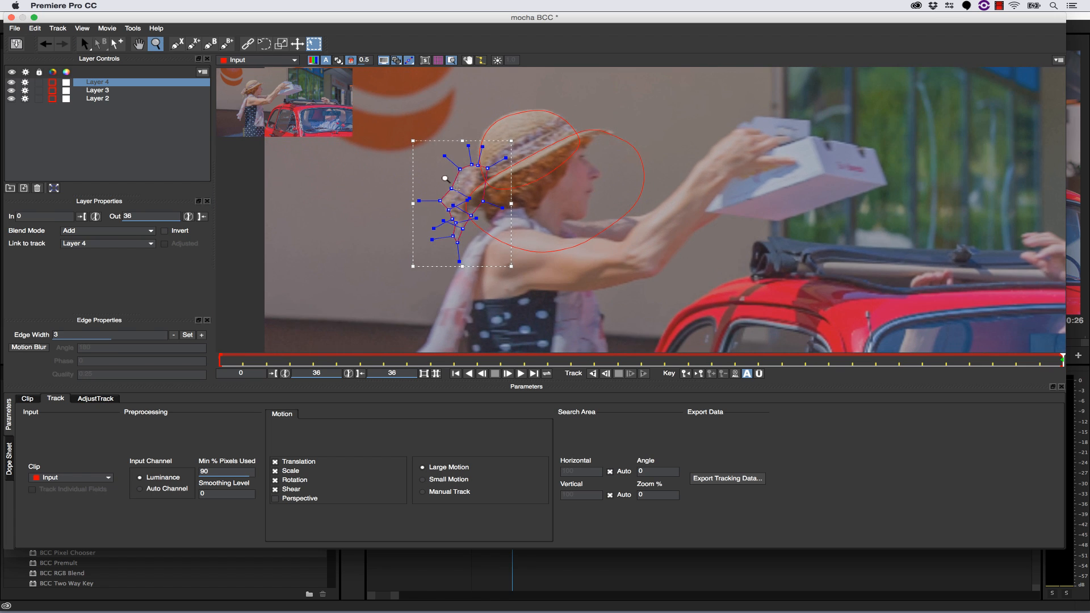
drag(446, 179, 412, 234)
click(84, 44)
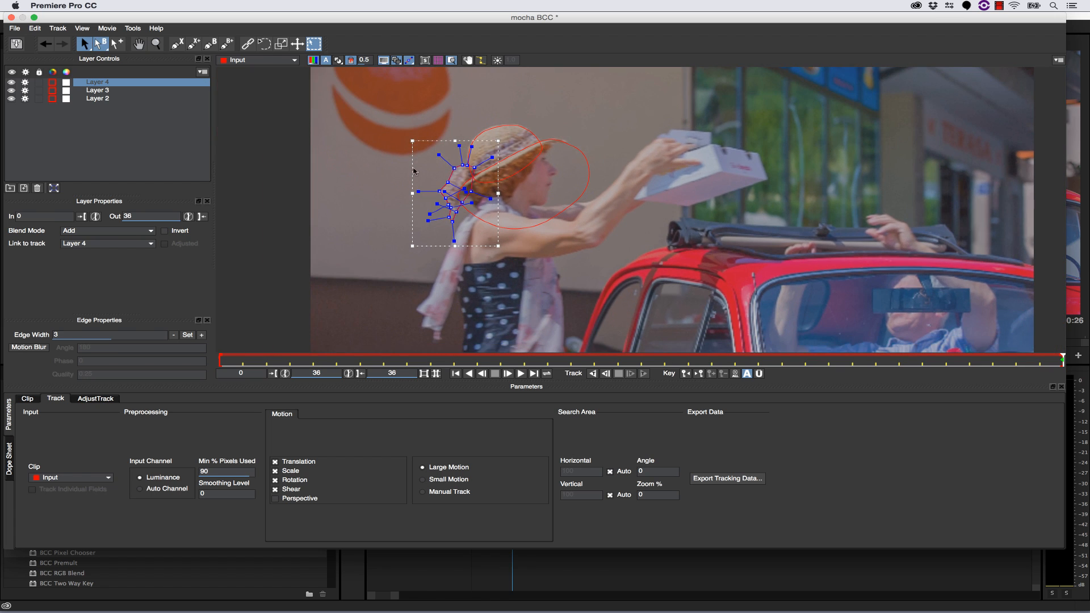
drag(448, 182, 462, 166)
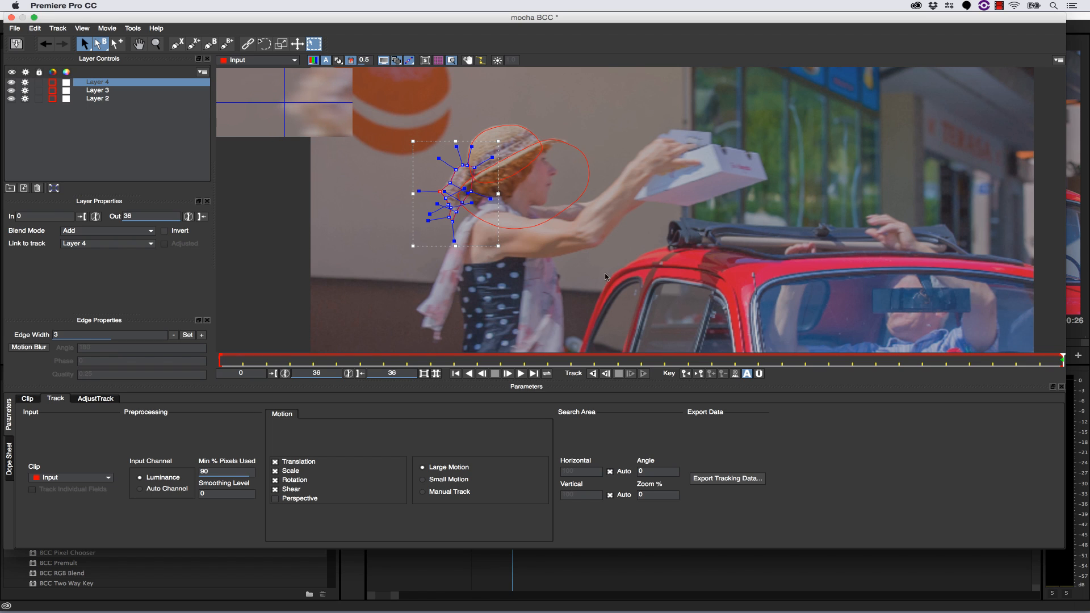
- Rename Layer 4 as bow, Layer 3 as hat and Layer 2 as face holdout
double_click(102, 83)
text(bowl)
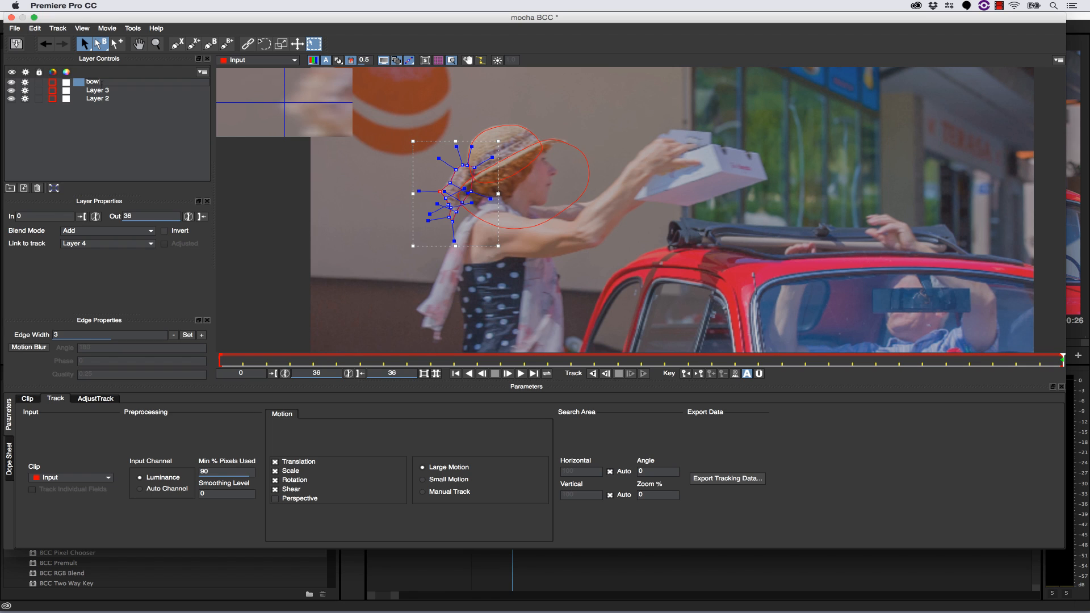
double_click(105, 91)
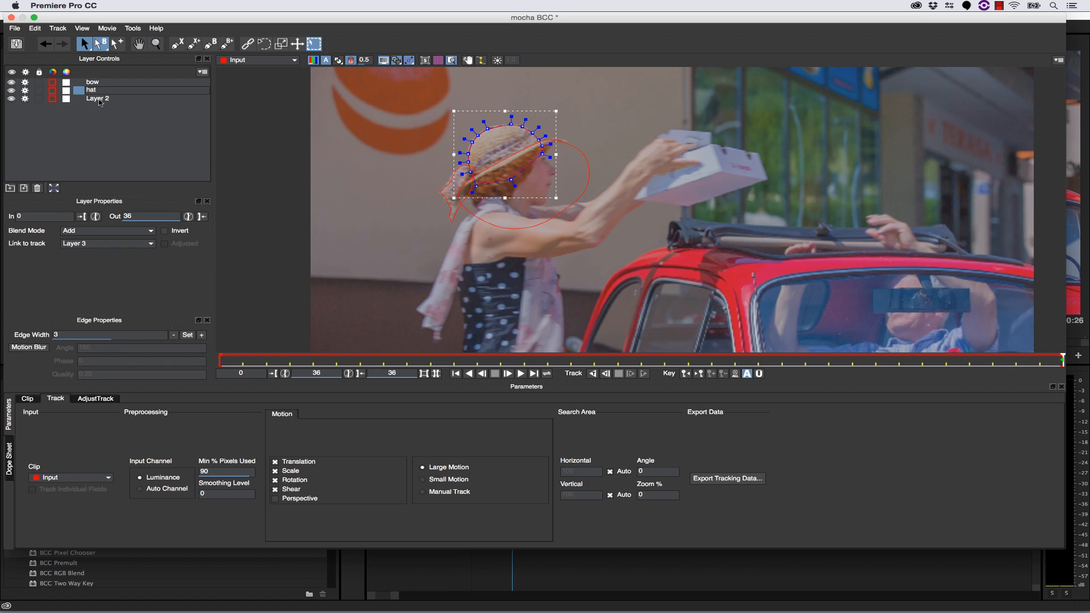
double_click(99, 100)
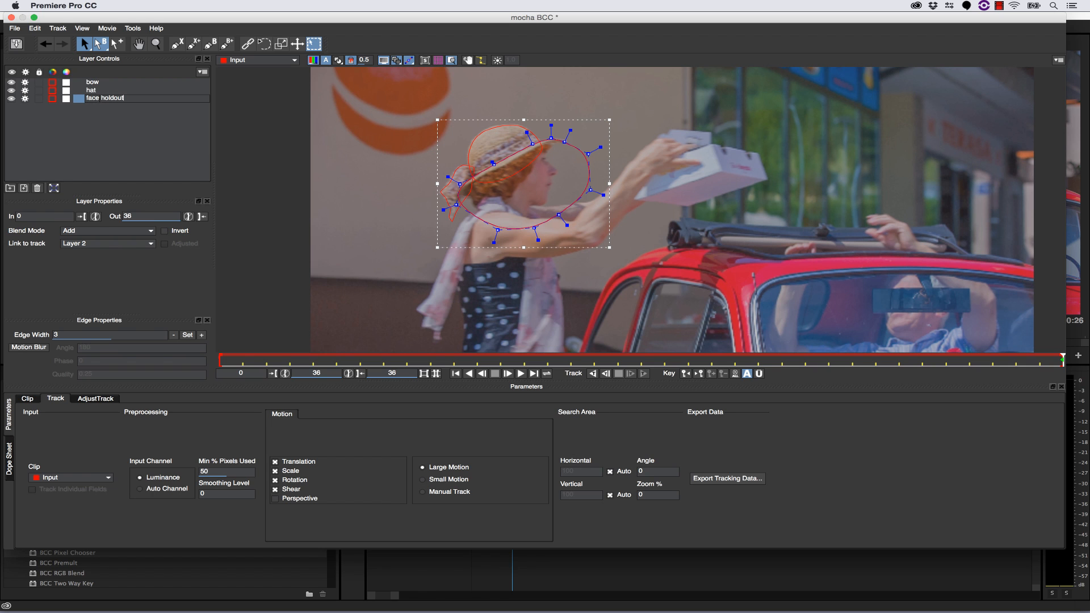
- Draw a large, loose closed X-spline around the woman's body and outstretched arms, extending below the frame
click(156, 45)
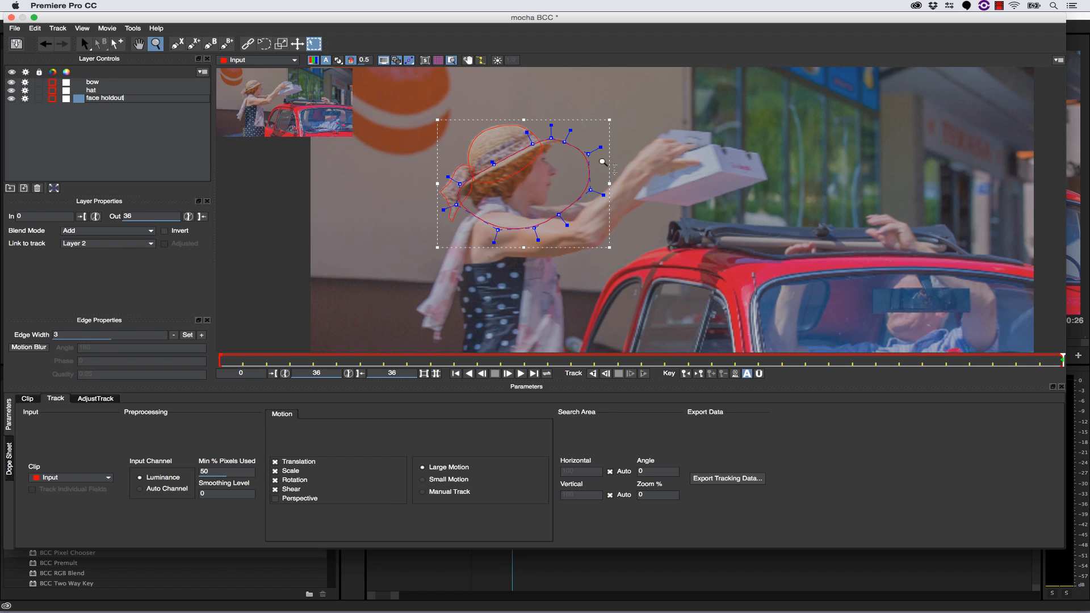
drag(603, 162, 546, 246)
click(179, 44)
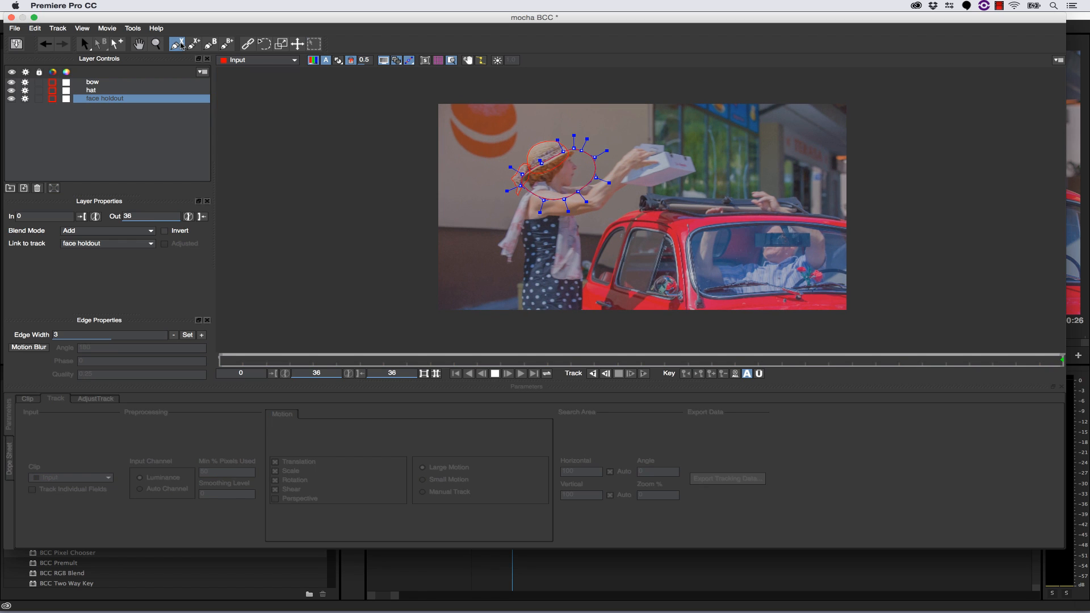
click(534, 187)
click(525, 189)
click(517, 200)
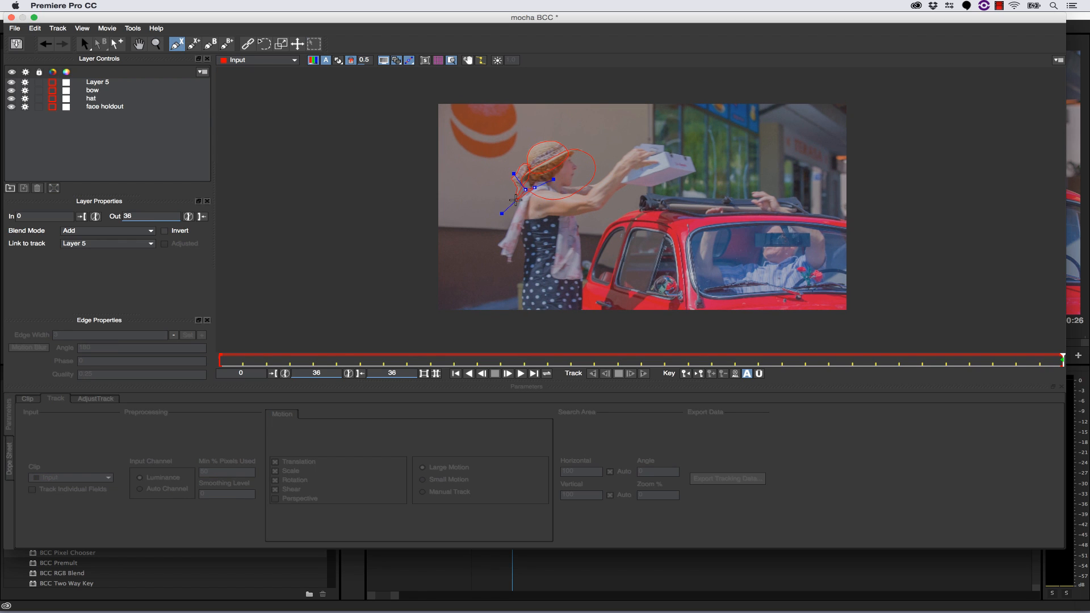
click(491, 235)
click(478, 279)
click(516, 310)
click(569, 318)
click(617, 278)
click(618, 228)
click(616, 197)
click(601, 180)
click(585, 177)
right_click(578, 177)
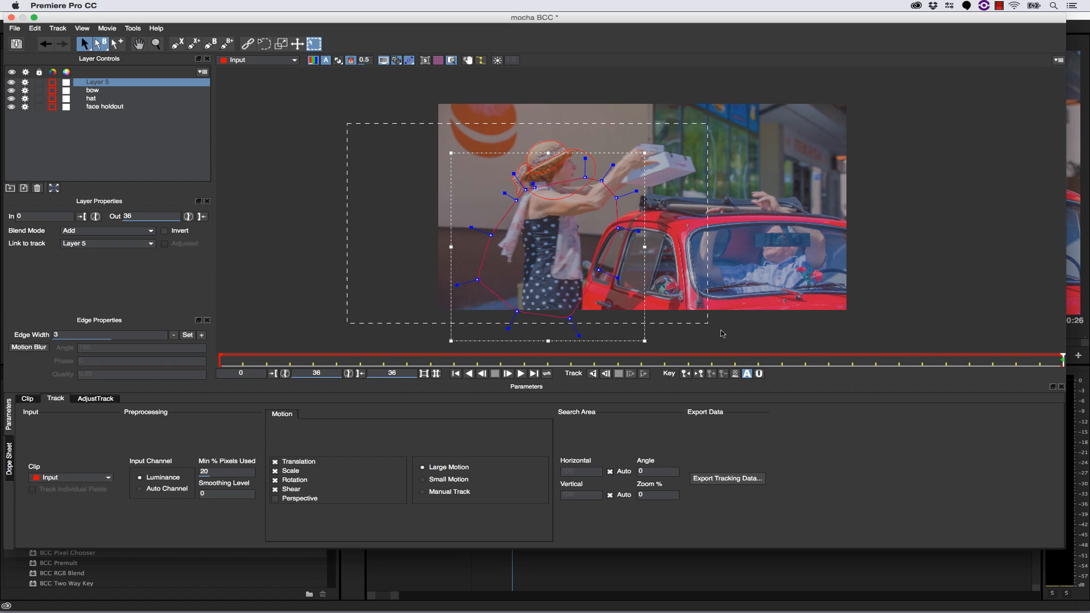
- Smooth all the corner points of the woman's body spline together and rename Layer 5 as nody garbage
drag(721, 330, 742, 348)
drag(609, 165, 438, 165)
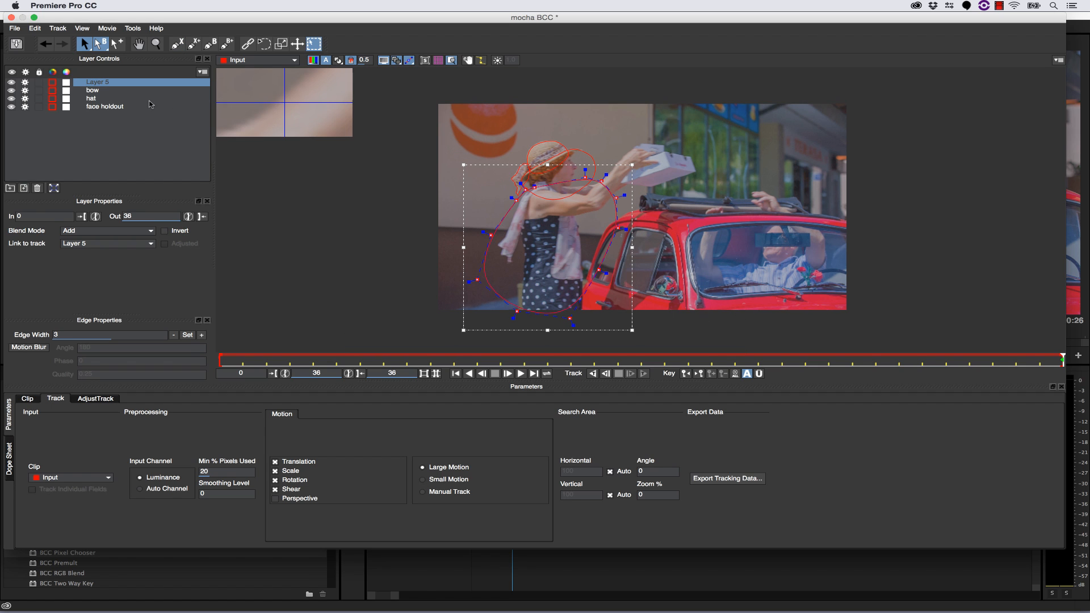
double_click(104, 82)
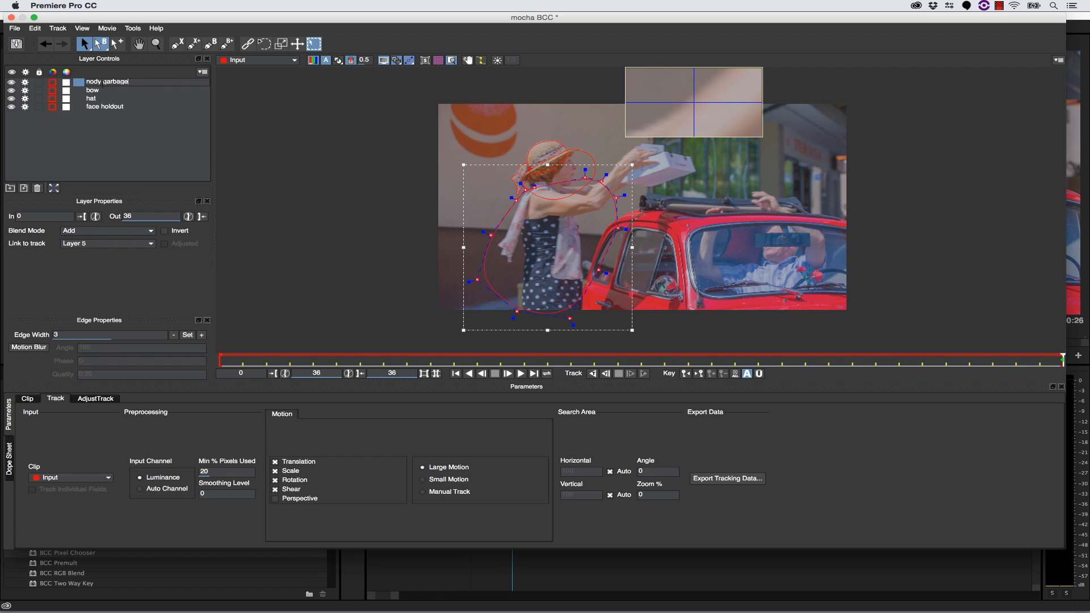
- Track the nody garbage layer backward from frame 36 to frame 0 and scrub through the track
click(593, 375)
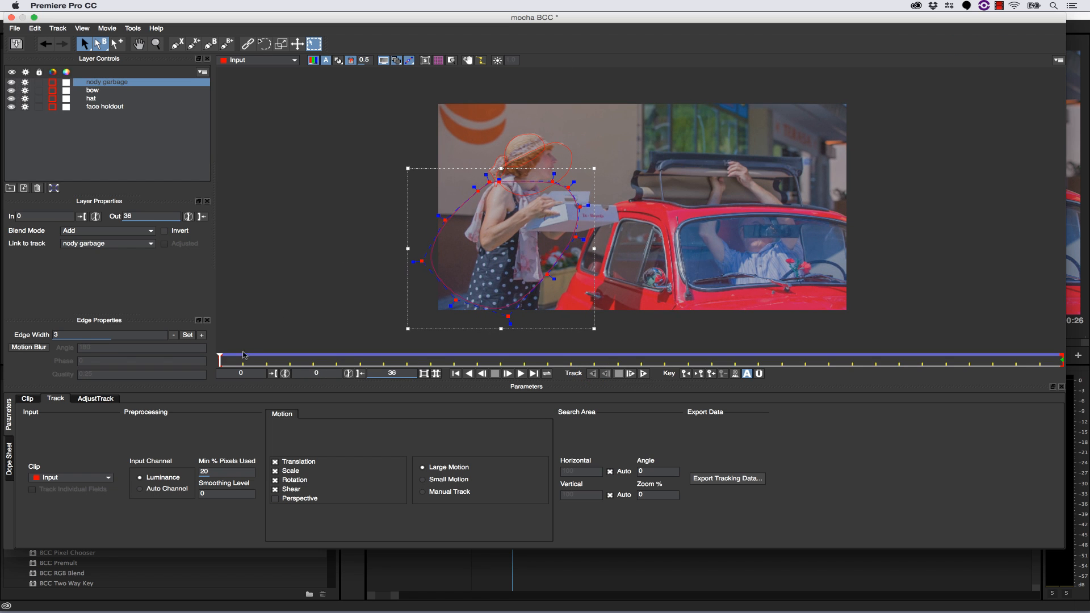
drag(219, 359, 1064, 357)
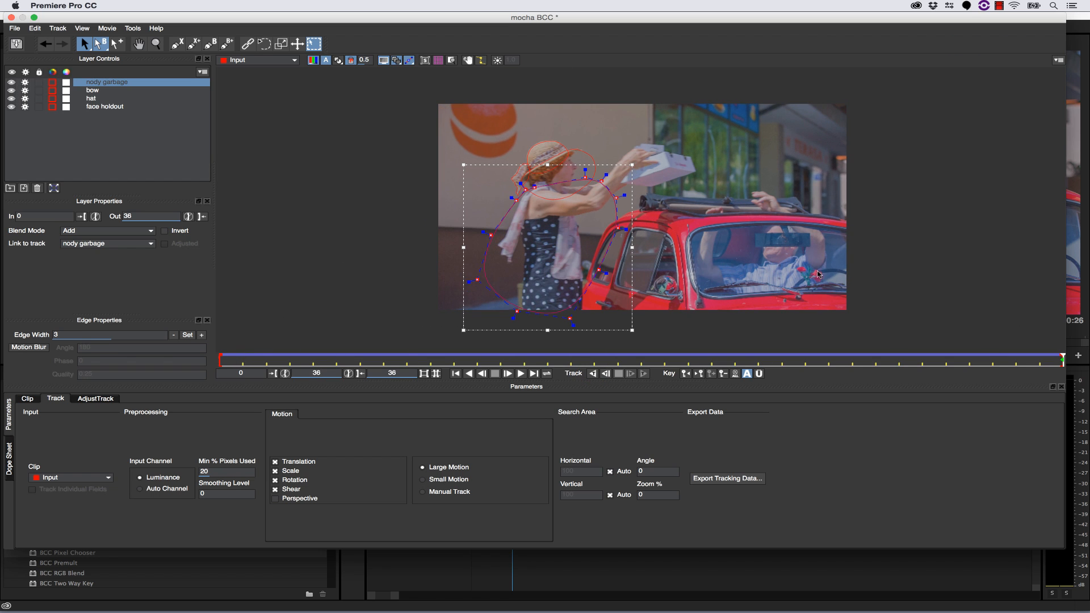
- At frame 15, move the bow spline's upper and outer points to fit the outline of the bow
click(155, 44)
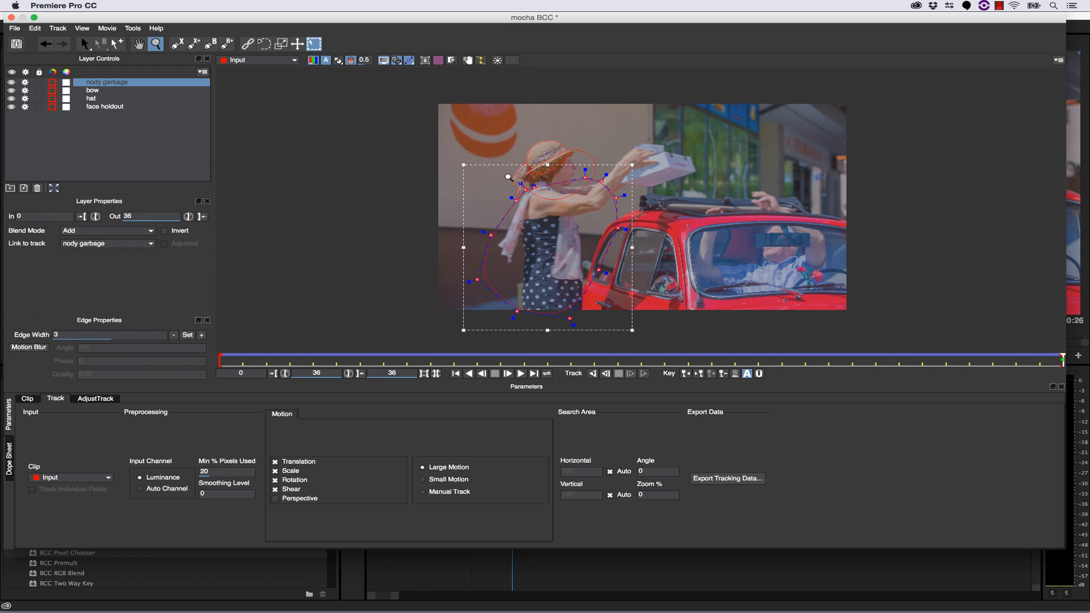
drag(508, 176, 539, 258)
key(x)
drag(535, 211, 523, 175)
key(x)
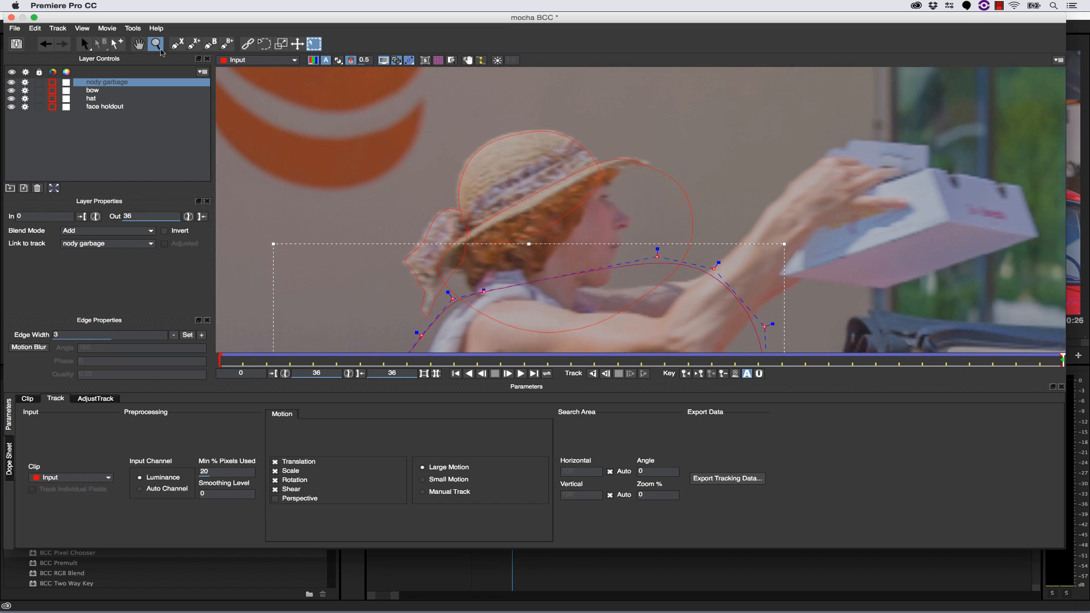
click(84, 45)
click(433, 233)
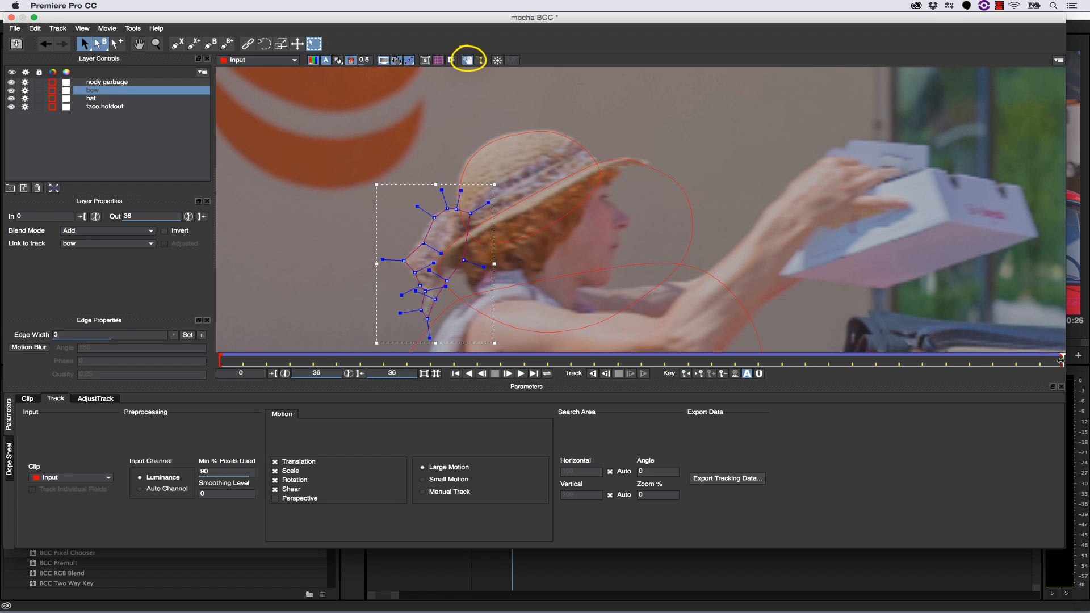
drag(1061, 361, 571, 360)
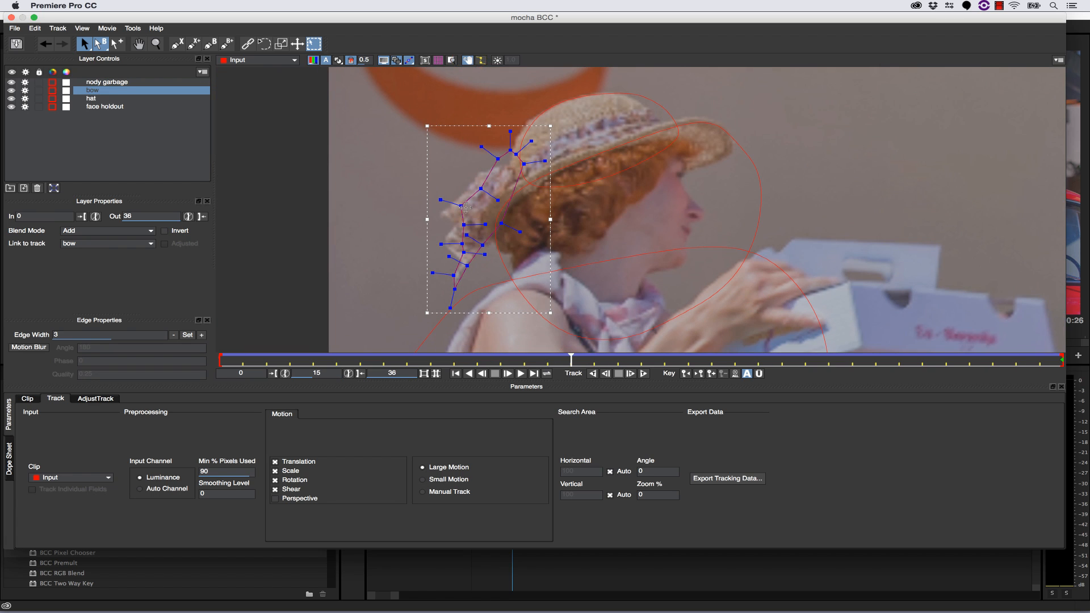
mouse_move(461, 206)
mouse_down()
mouse_move(441, 211)
mouse_move(472, 189)
mouse_up()
drag(541, 174, 541, 176)
drag(546, 142, 536, 159)
key(super+a)
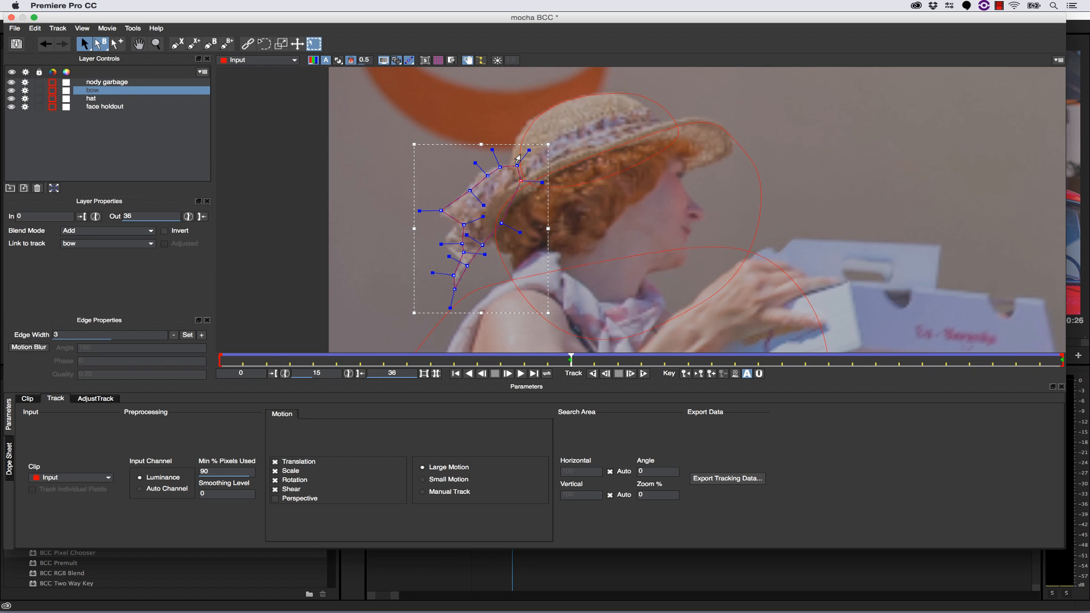
- At frame 15, adjust the back and front edge points of the hat spline to fit the hat's crown
click(518, 160)
mouse_move(520, 154)
mouse_down()
mouse_move(509, 131)
mouse_move(512, 141)
mouse_up()
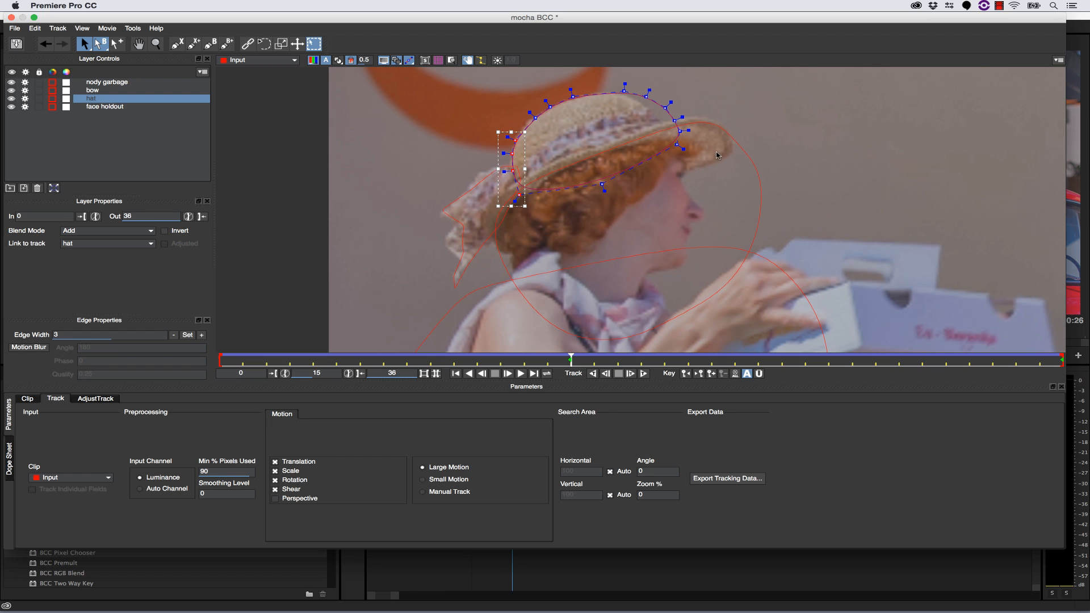
drag(712, 167, 634, 99)
click(572, 96)
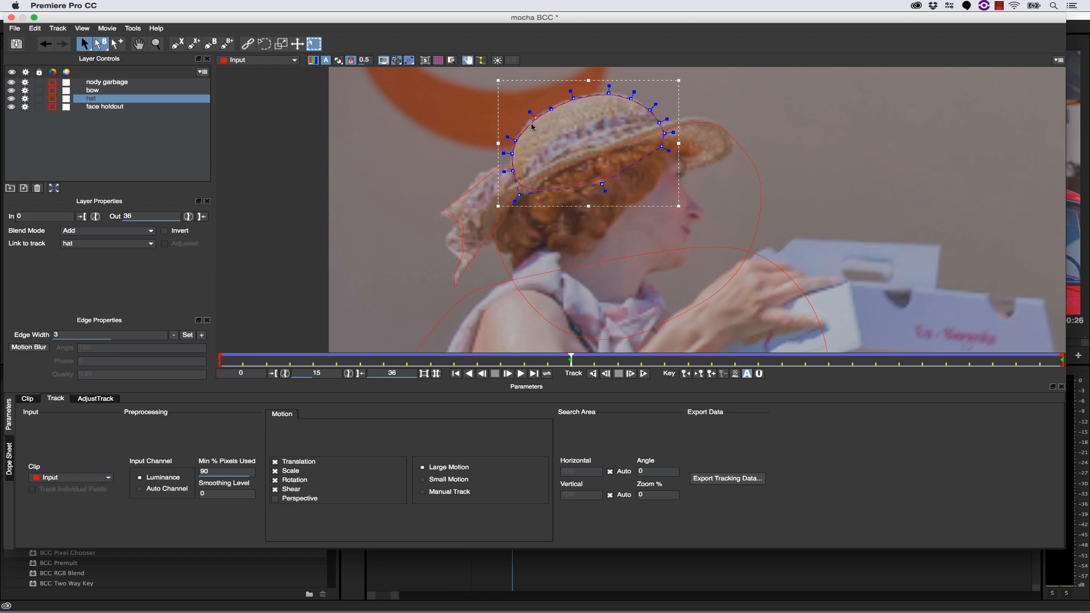
- Refine the bow spline's outer edge points at frame 15 so they follow the fabric more closely
click(481, 180)
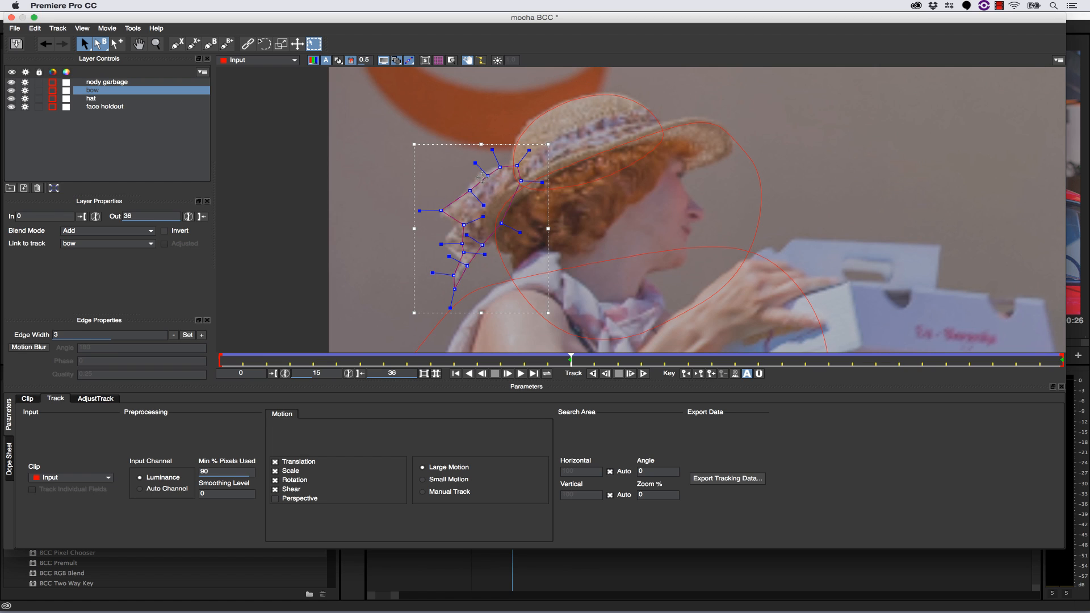
drag(464, 219, 455, 222)
drag(466, 184, 476, 174)
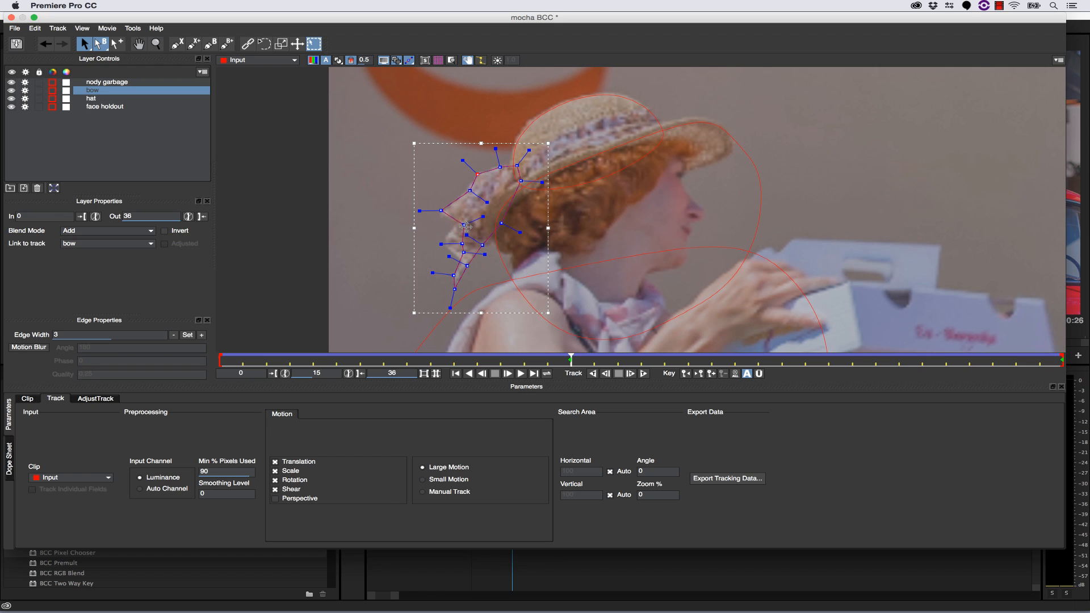
drag(465, 227, 462, 262)
- At frame 0, reposition the hat spline's front point and fit the bow spline's outer points to the bow
drag(568, 359, 221, 359)
click(91, 99)
drag(591, 192, 617, 183)
drag(402, 170, 489, 282)
click(93, 90)
mouse_move(459, 225)
mouse_down()
mouse_move(472, 224)
mouse_move(448, 230)
mouse_up()
drag(416, 250, 429, 250)
drag(384, 288, 419, 303)
- Adjust the bow spline's points to fit the bow at about frame 11
drag(220, 358, 477, 359)
drag(416, 278, 423, 274)
drag(430, 238, 436, 234)
- Adjust the bow spline's outer and inner points to fit the bow at about frame 22
drag(477, 358, 735, 359)
click(396, 255)
drag(396, 256, 407, 254)
drag(433, 217, 439, 221)
drag(406, 279, 415, 277)
- Return to frame 0, save the roto shapes and close mocha to go back to Premiere Pro
drag(735, 359, 220, 359)
key(z)
key(x)
drag(528, 159, 506, 171)
click(16, 43)
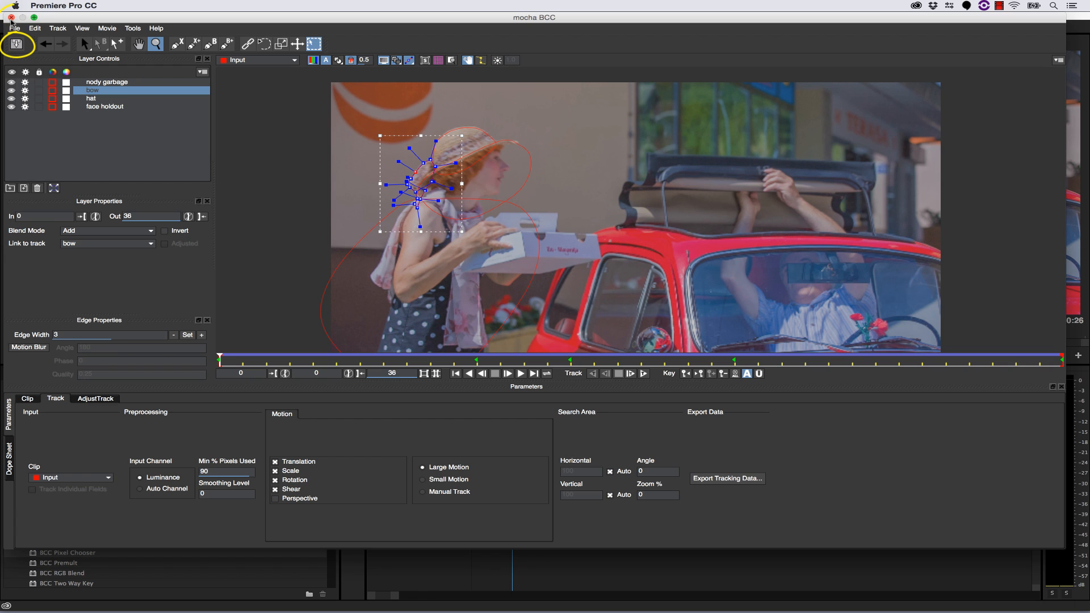
click(11, 17)
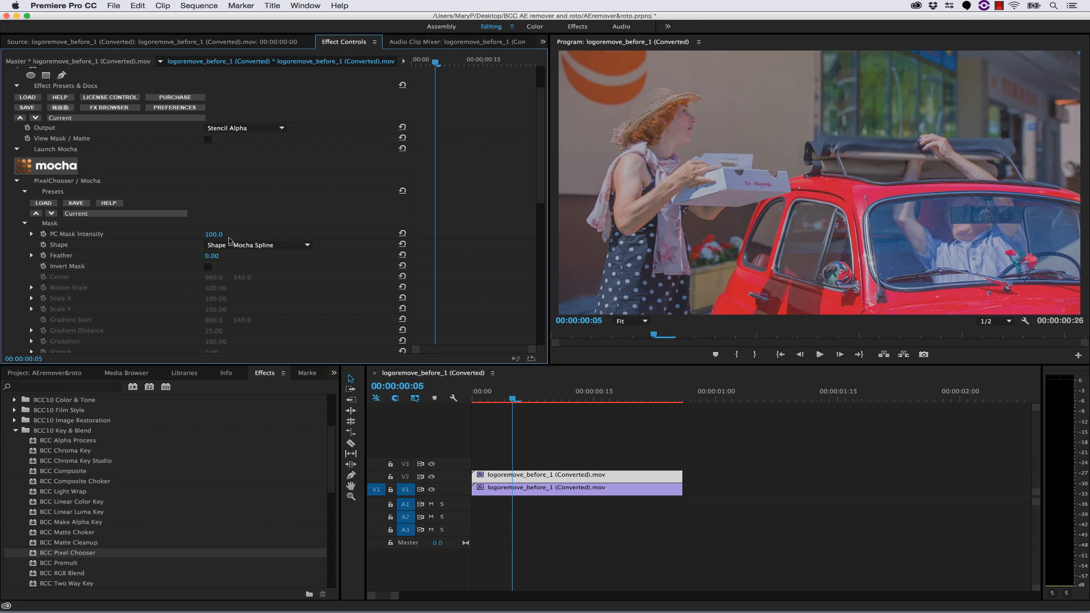
- Enable Invert Mask for BCC Pixel Chooser and play the sequence from the start
scroll(189, 306, down, 3)
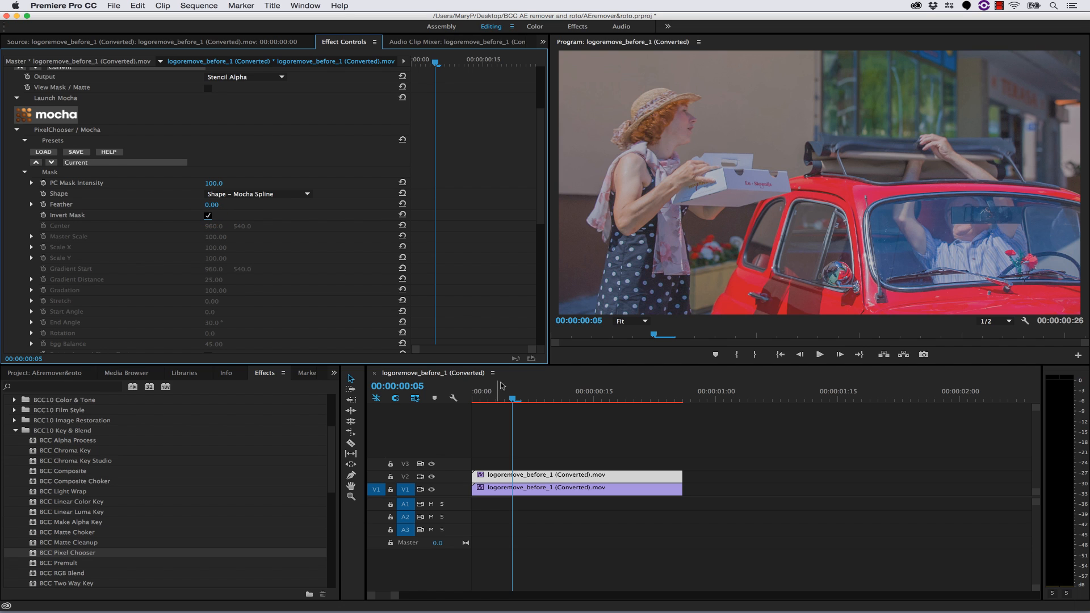
key(Home)
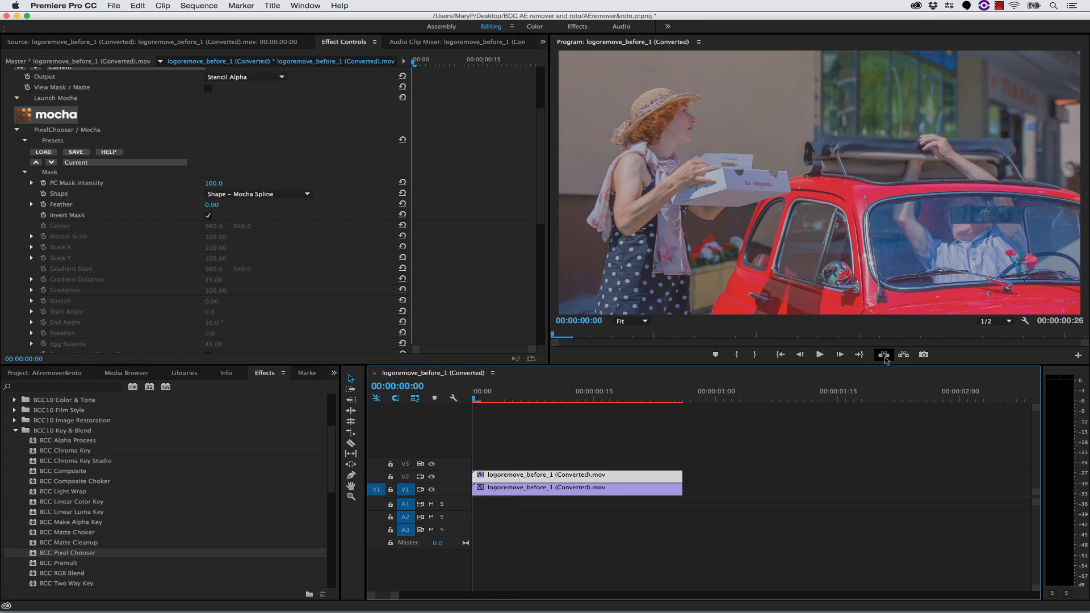
click(820, 355)
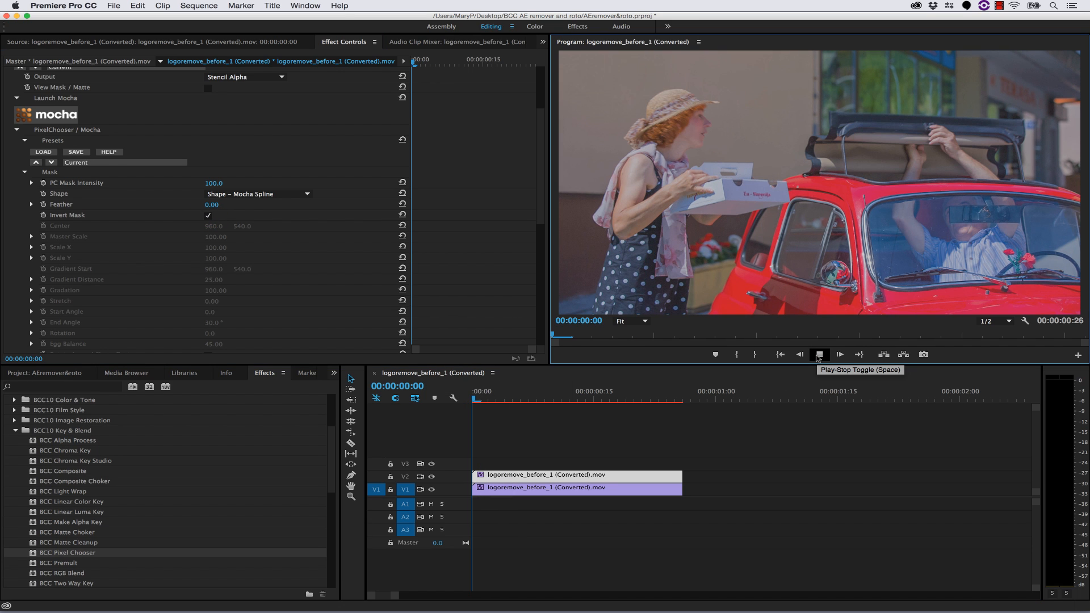